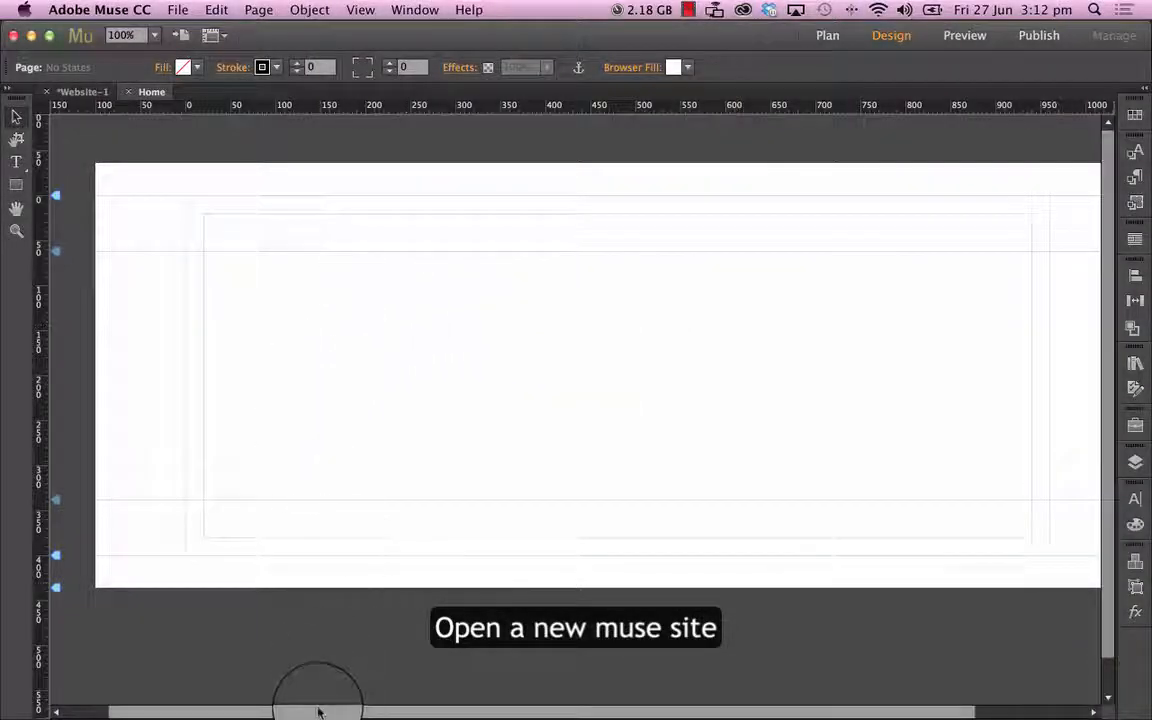
Review the Home page's layout properties and accept them
left_click_drag(318, 712, 366, 712)
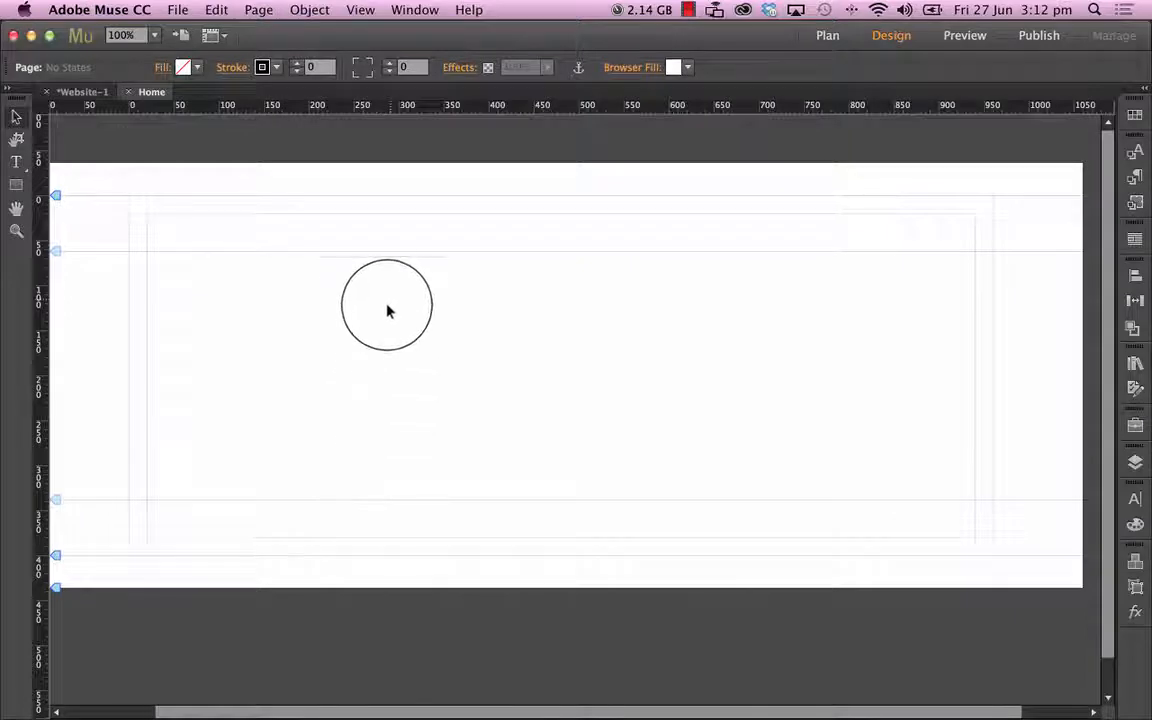
left_click(258, 12)
left_click(275, 120)
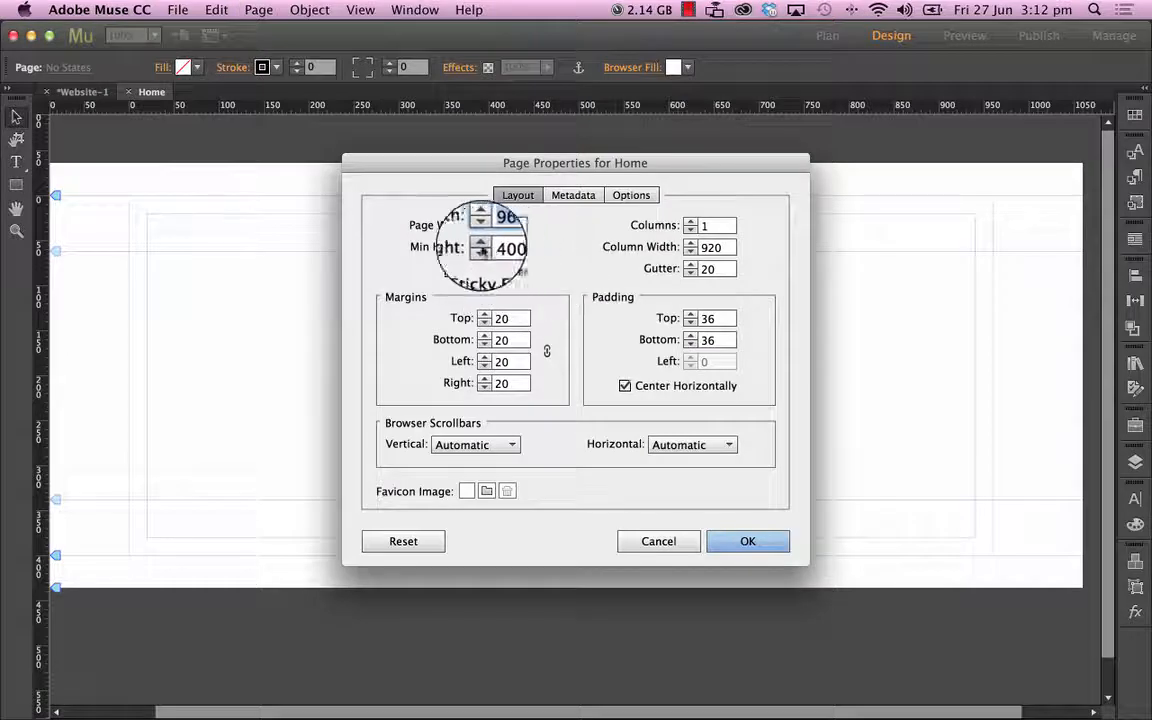
left_click(760, 537)
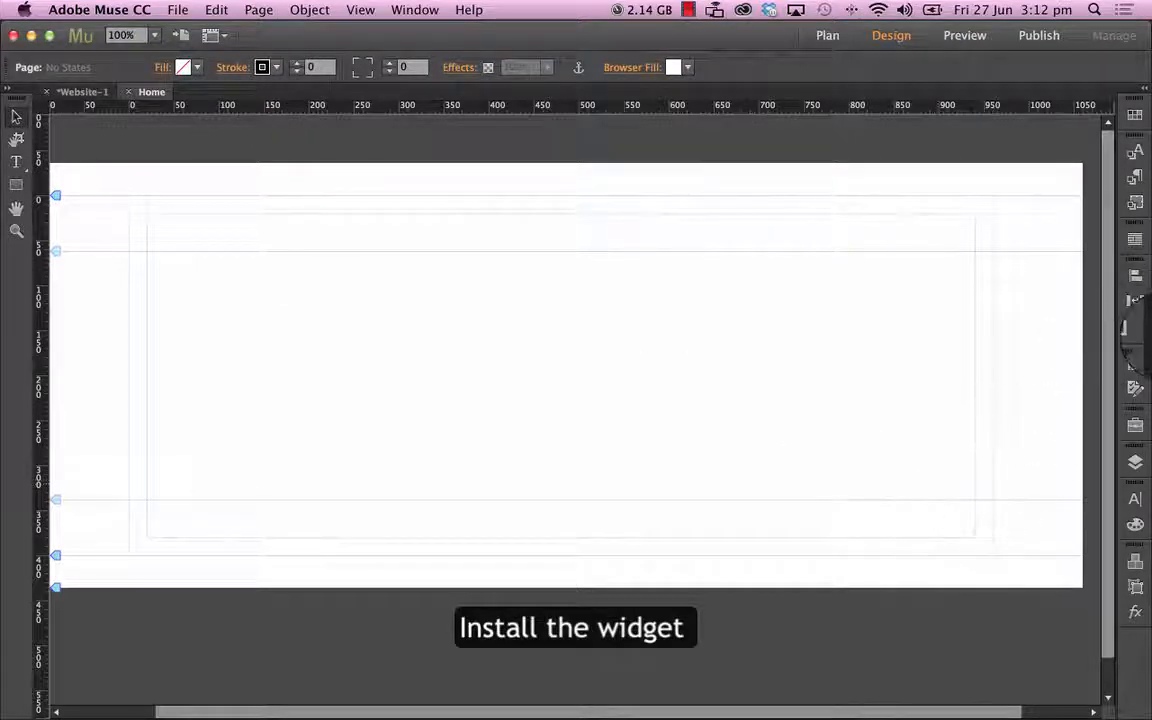
Import the Musegrid Fullscreen Video .mulib file into the library
left_click(1135, 365)
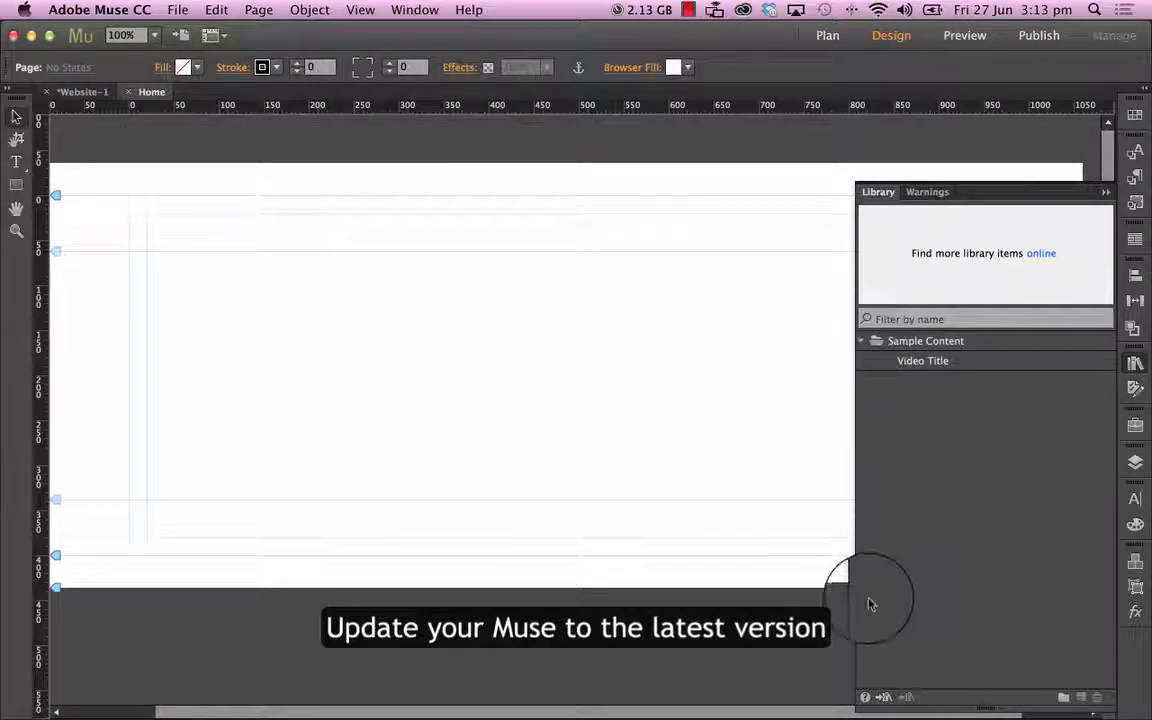
left_click(886, 698)
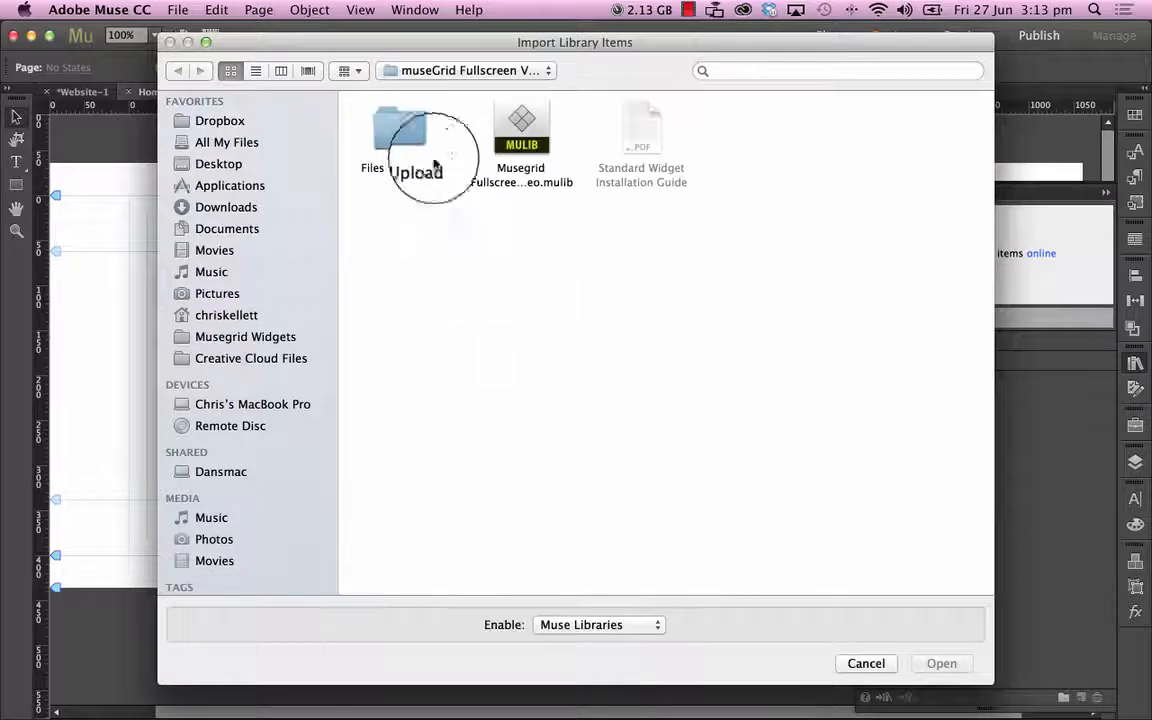
left_click(517, 130)
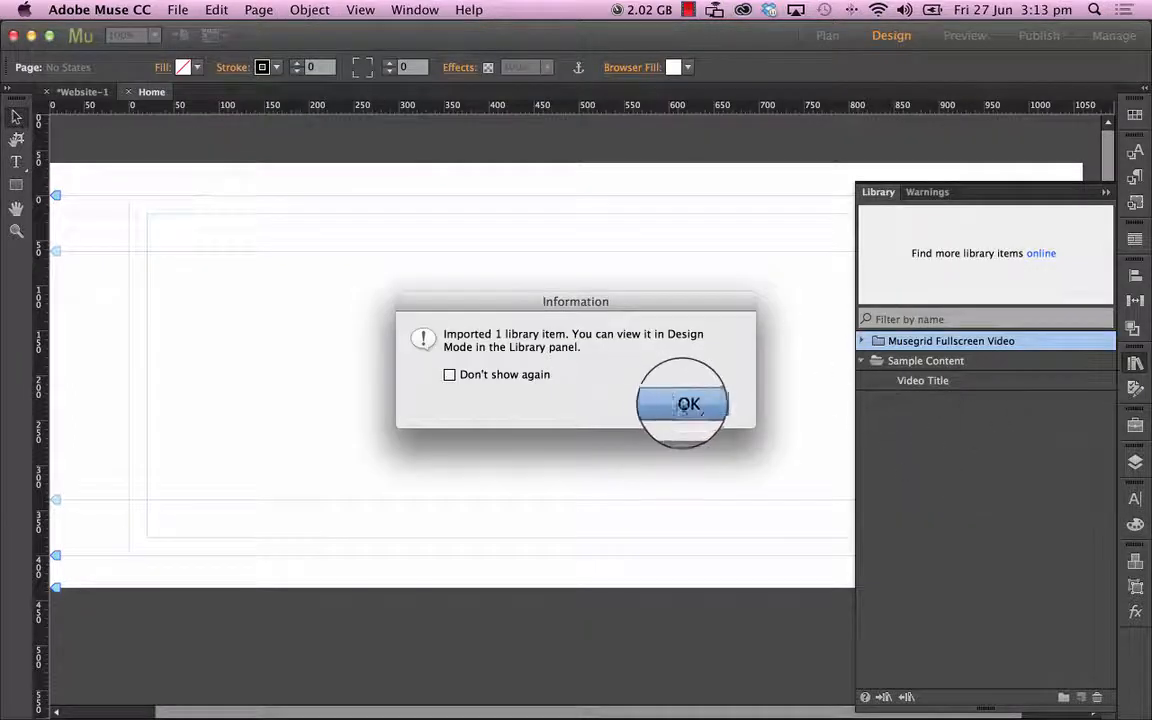
left_click(685, 403)
Place the Fullscreen Video Widget from the Musegrid Fullscreen Video library folder onto the Home page
left_click(869, 343)
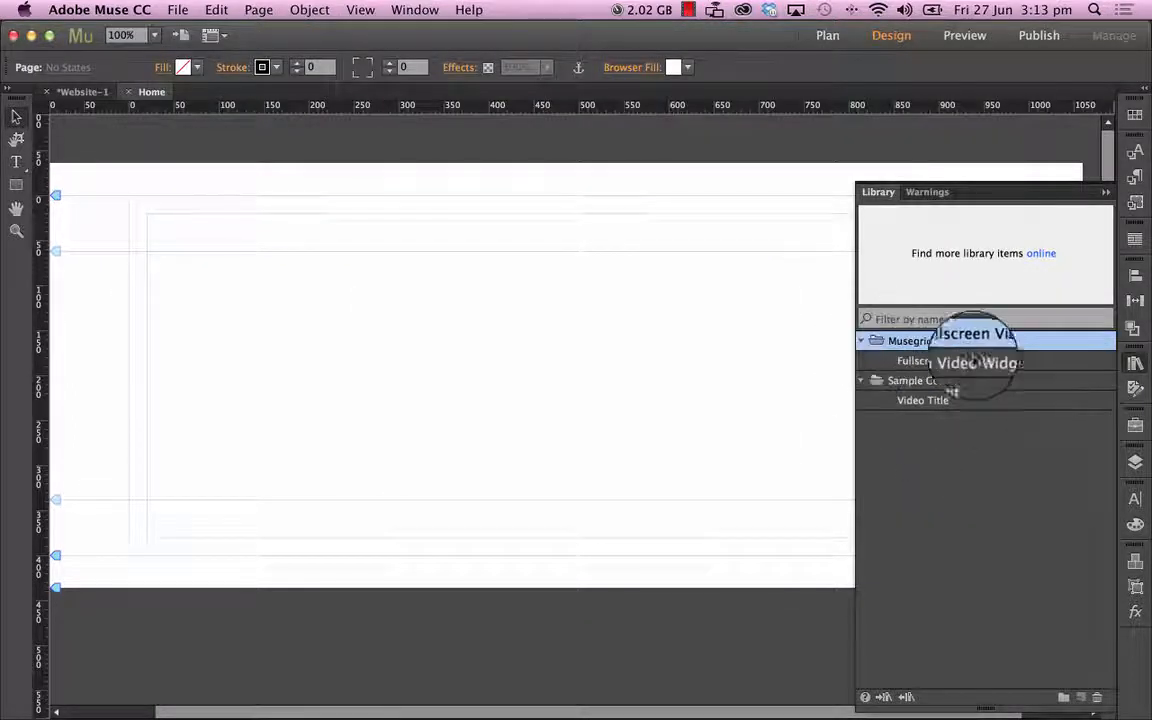
left_click(940, 361)
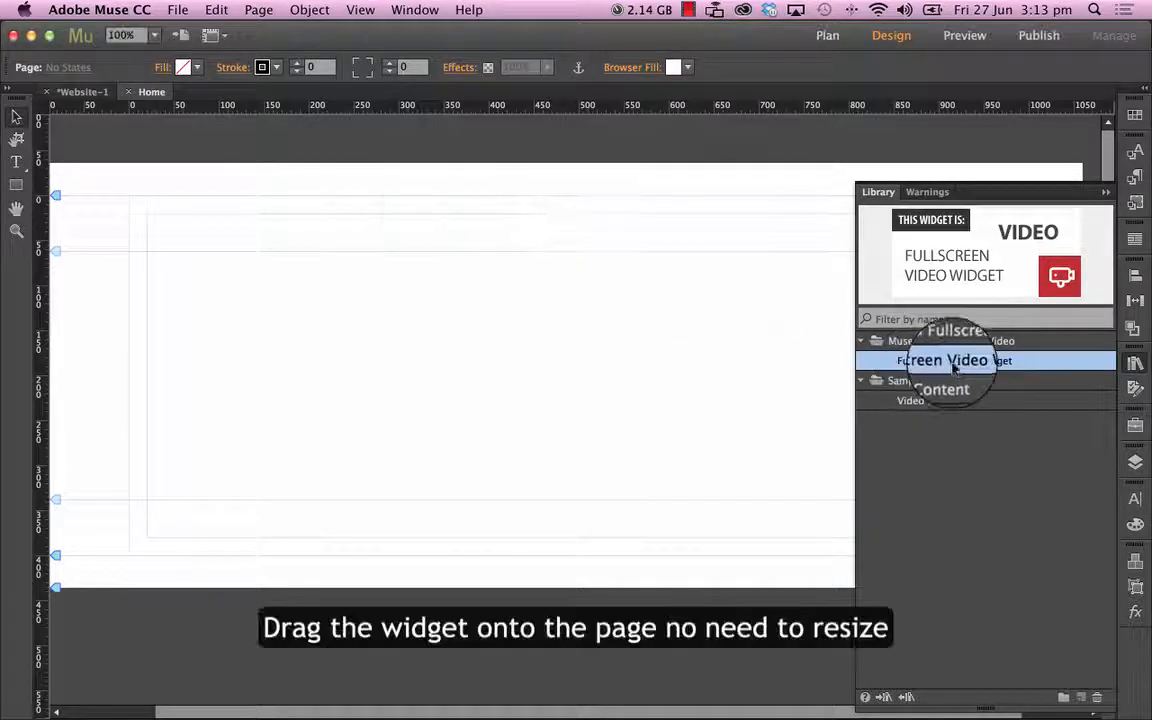
left_click_drag(951, 361, 213, 192)
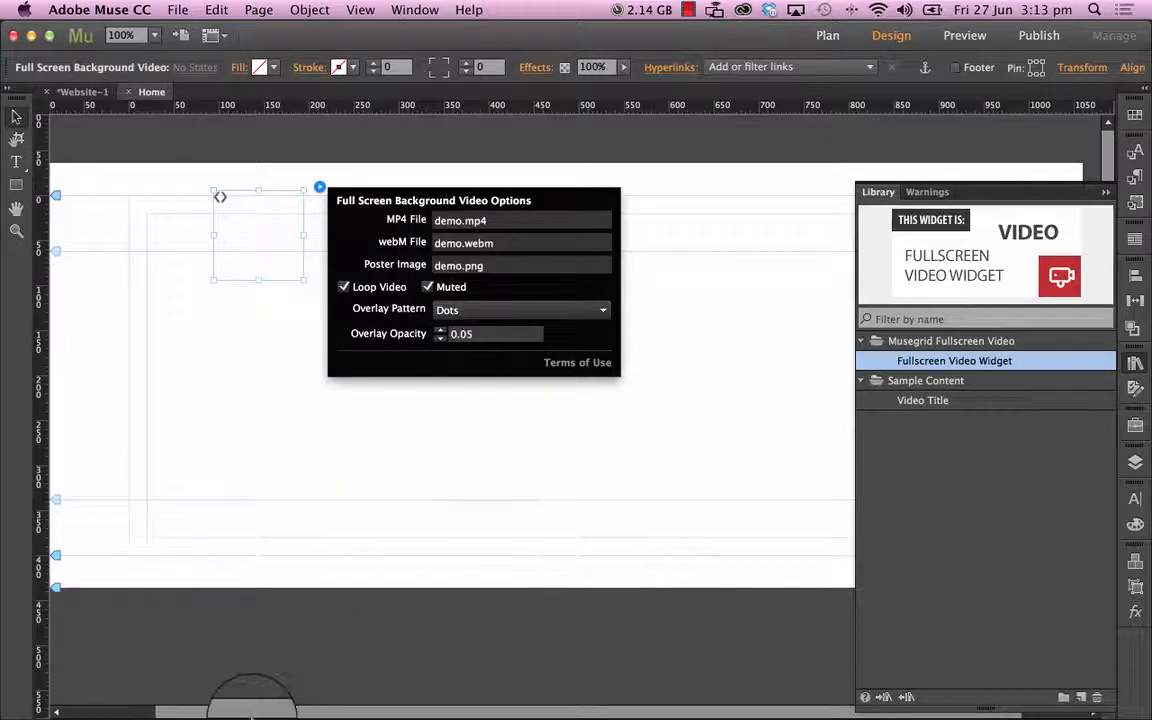
Move the video widget flush into the upper-left corner of the page's browser area
left_click(200, 714)
left_click_drag(160, 712, 140, 712)
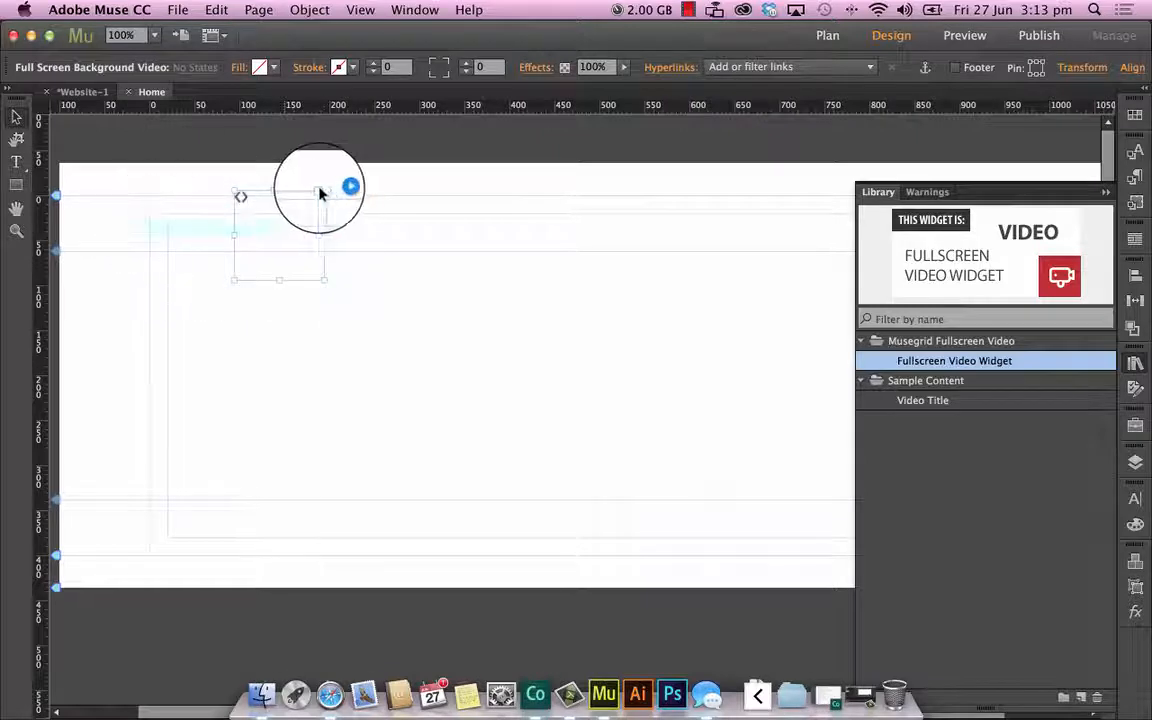
left_click_drag(194, 200, 108, 174)
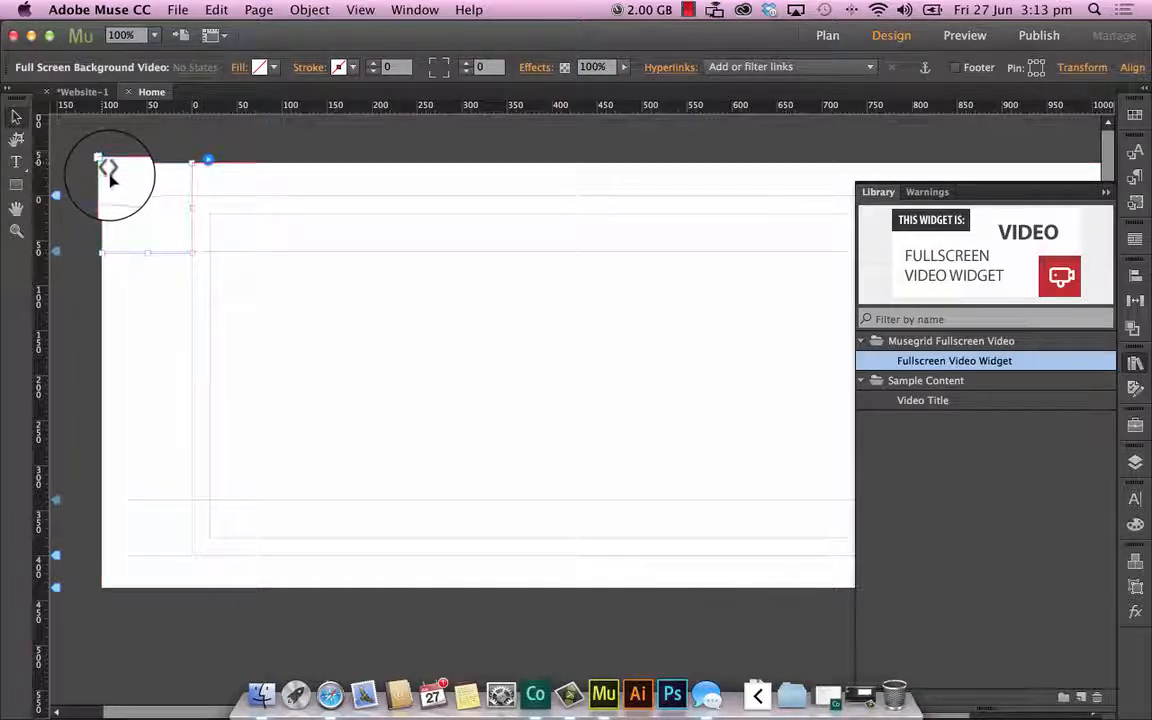
In the video widget's options, turn off Muted and choose the Dots overlay pattern
left_click(207, 161)
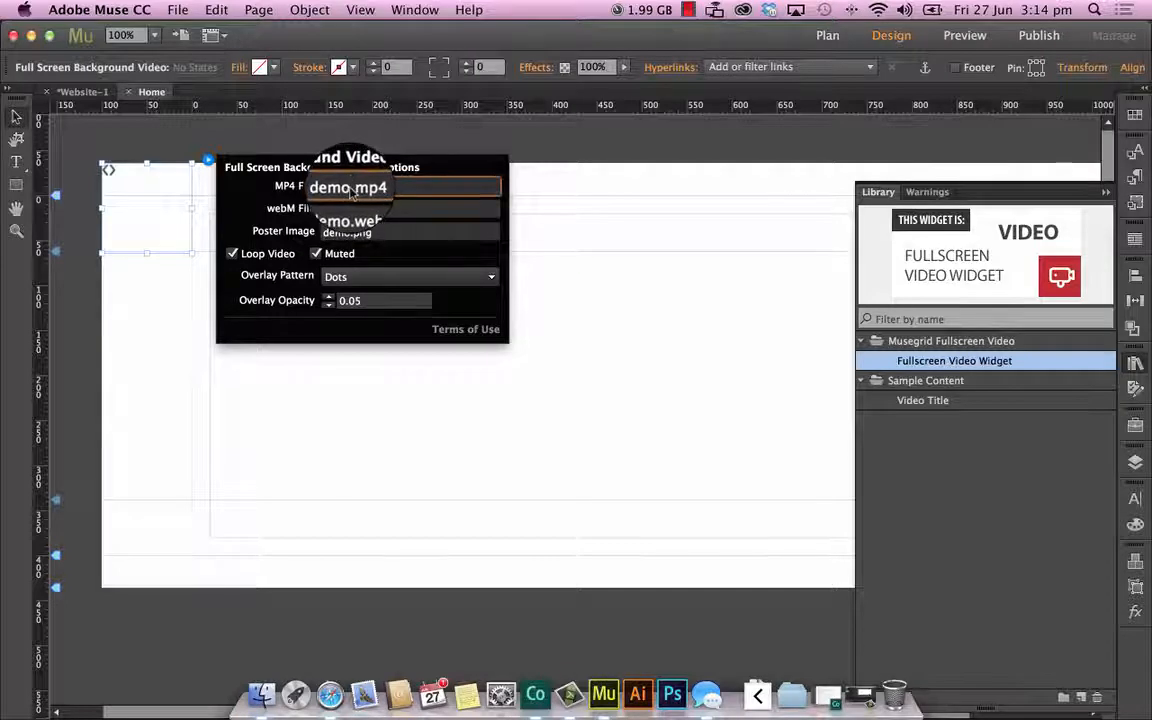
double_click(342, 187)
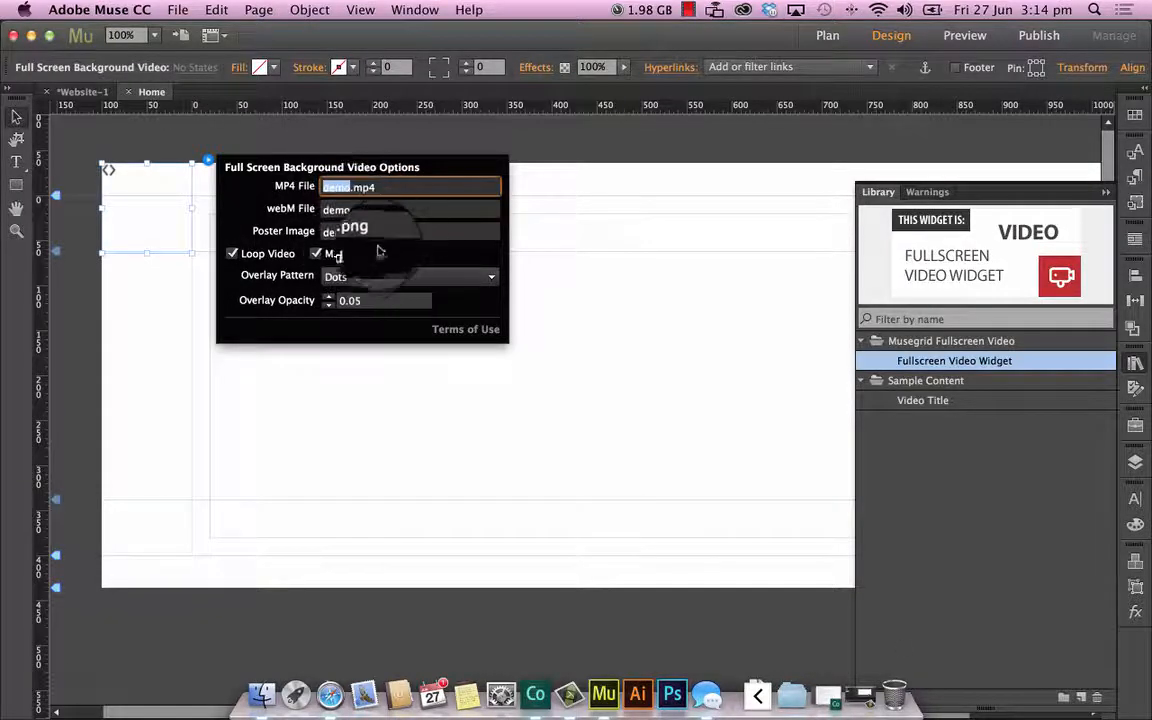
left_click(271, 257)
left_click(232, 253)
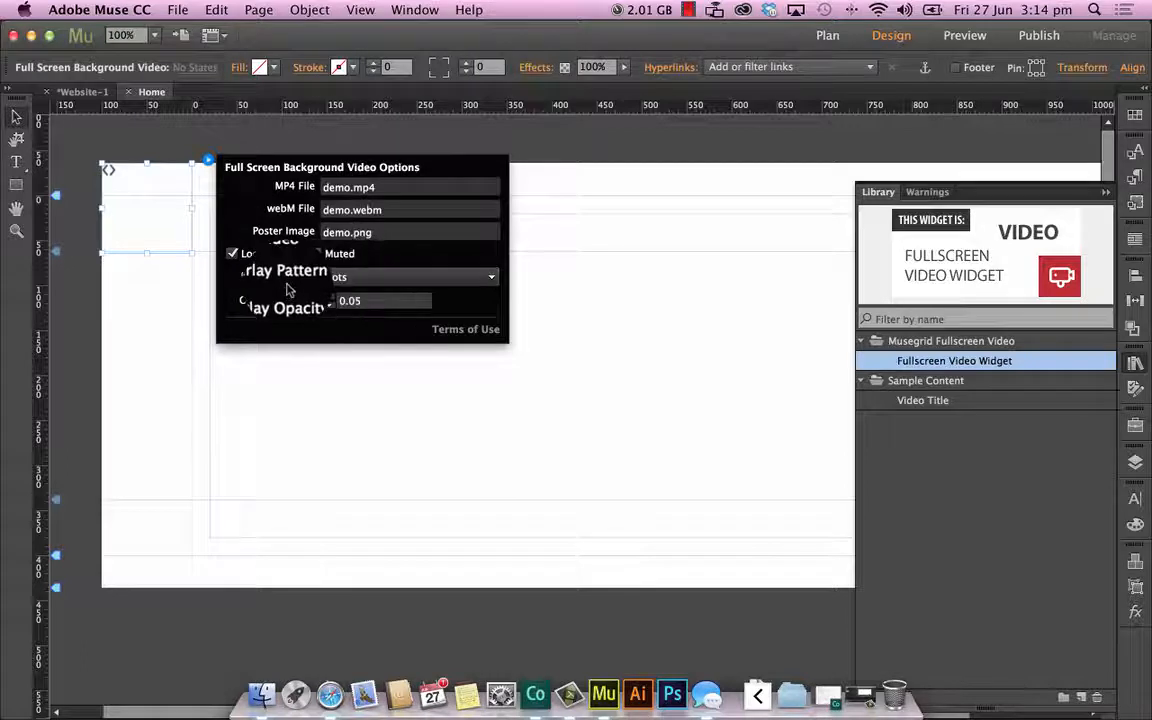
left_click(355, 280)
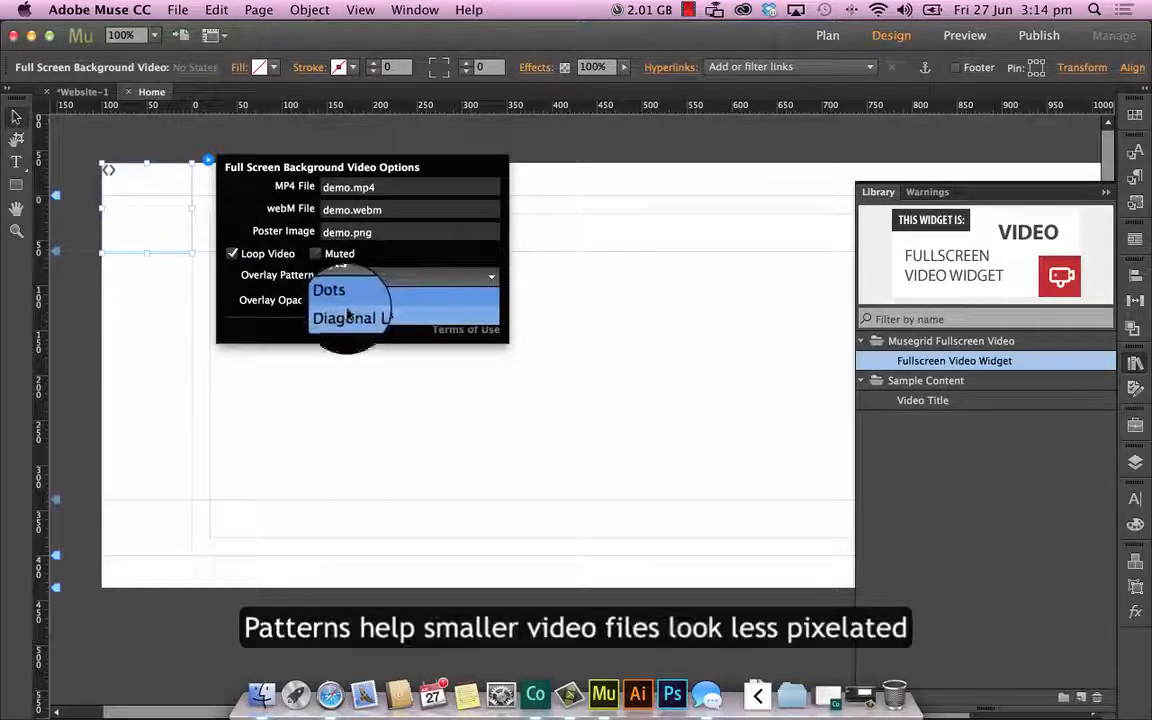
left_click(340, 298)
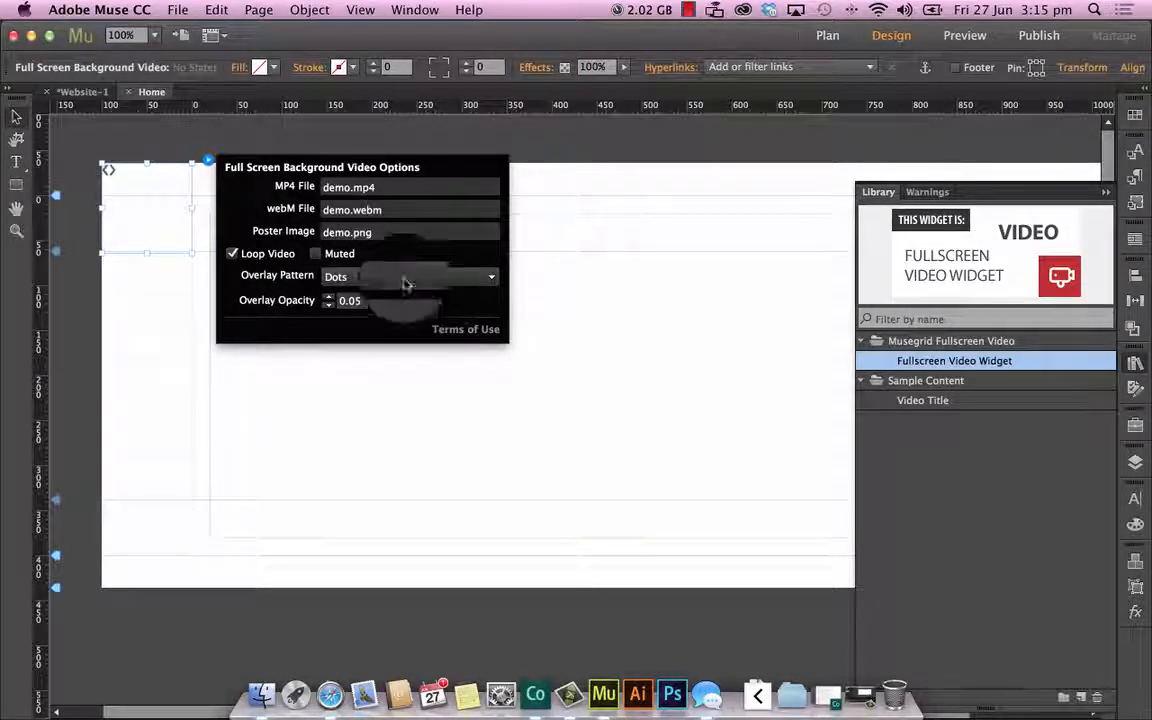
left_click(524, 261)
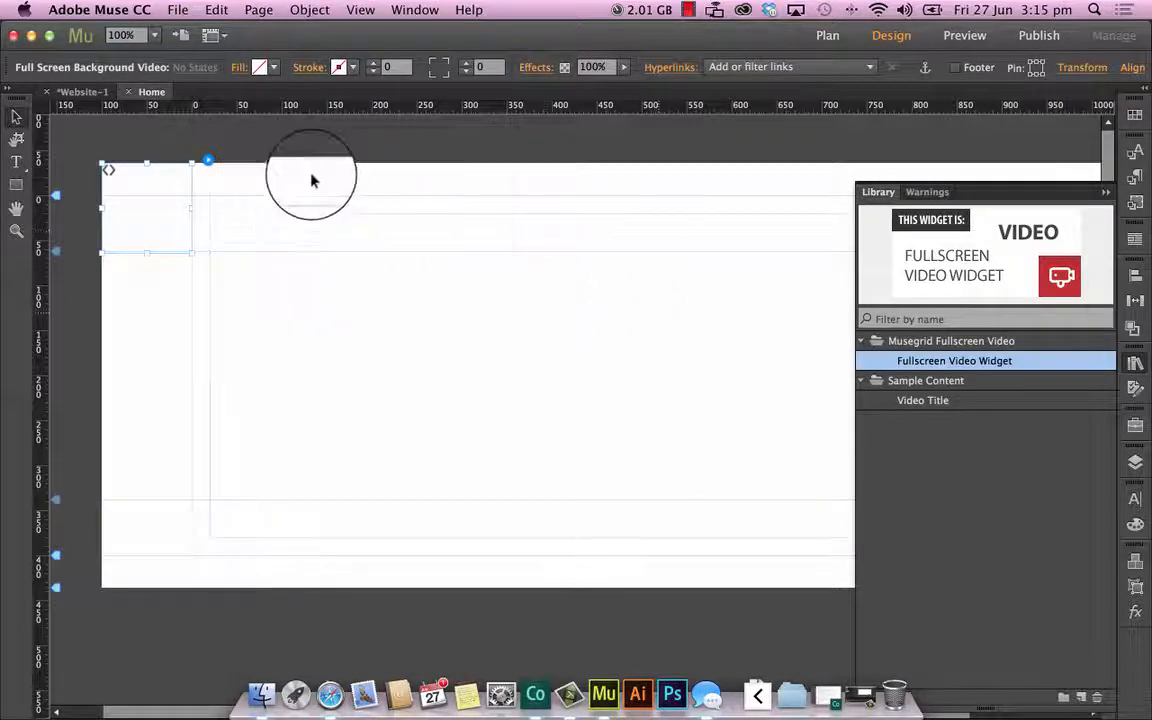
left_click(150, 156)
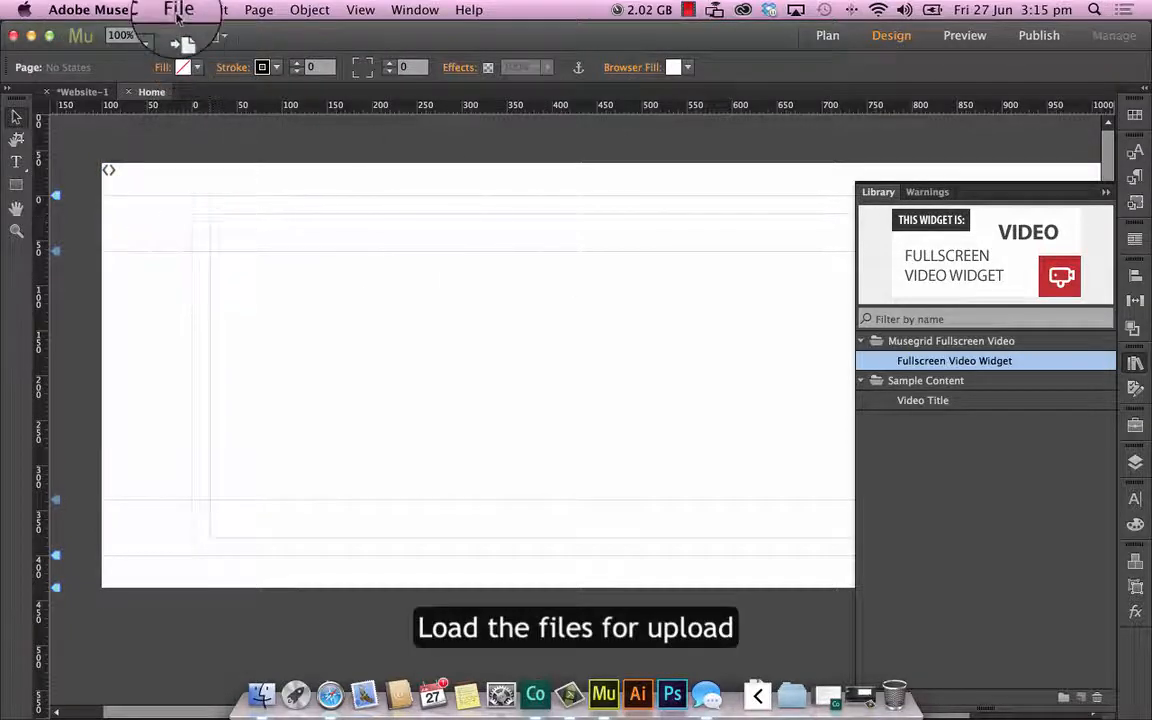
Add demo.mp4, demo.png, demo.webm, pattern-dots.png and pattern-lines.png from Files To Upload for upload, and check them in the site's assets
left_click(177, 10)
left_click(213, 228)
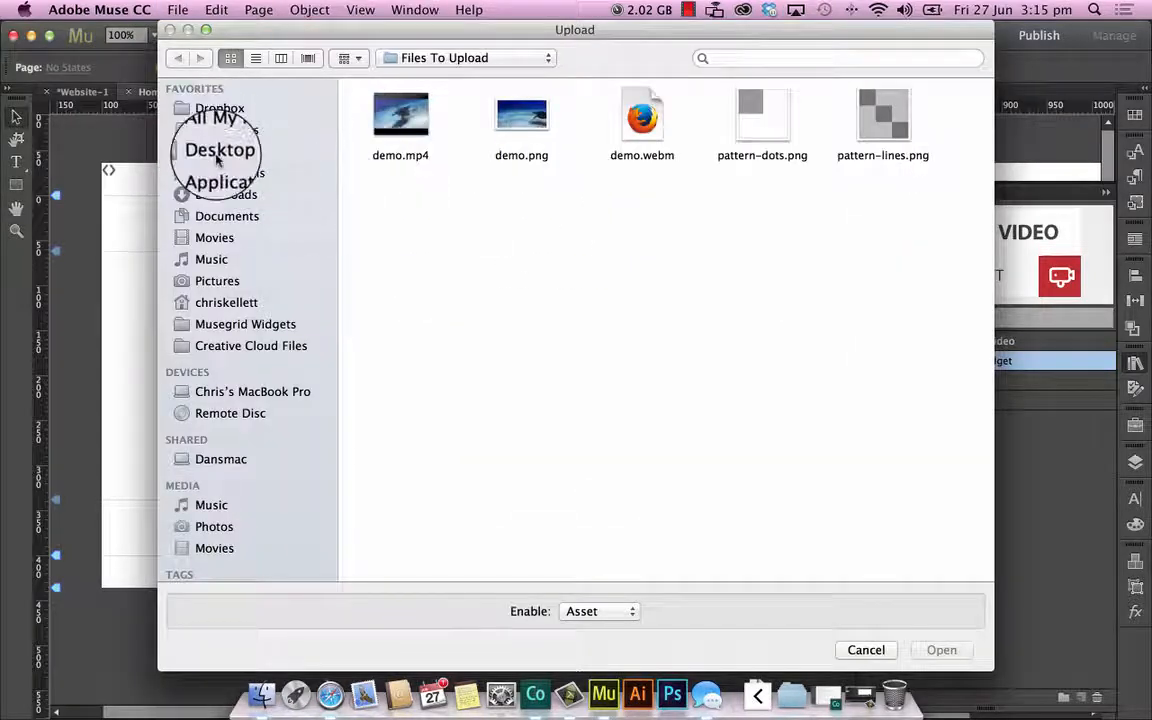
left_click(220, 151)
left_click(410, 120)
double_click(412, 122)
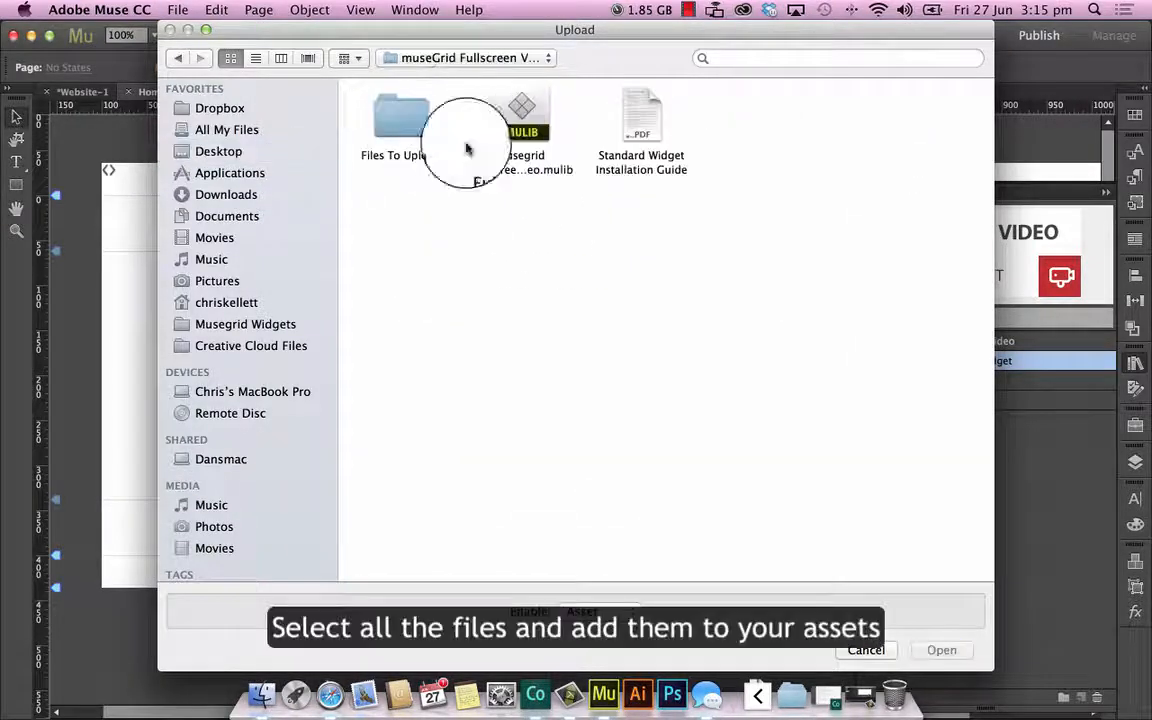
double_click(400, 118)
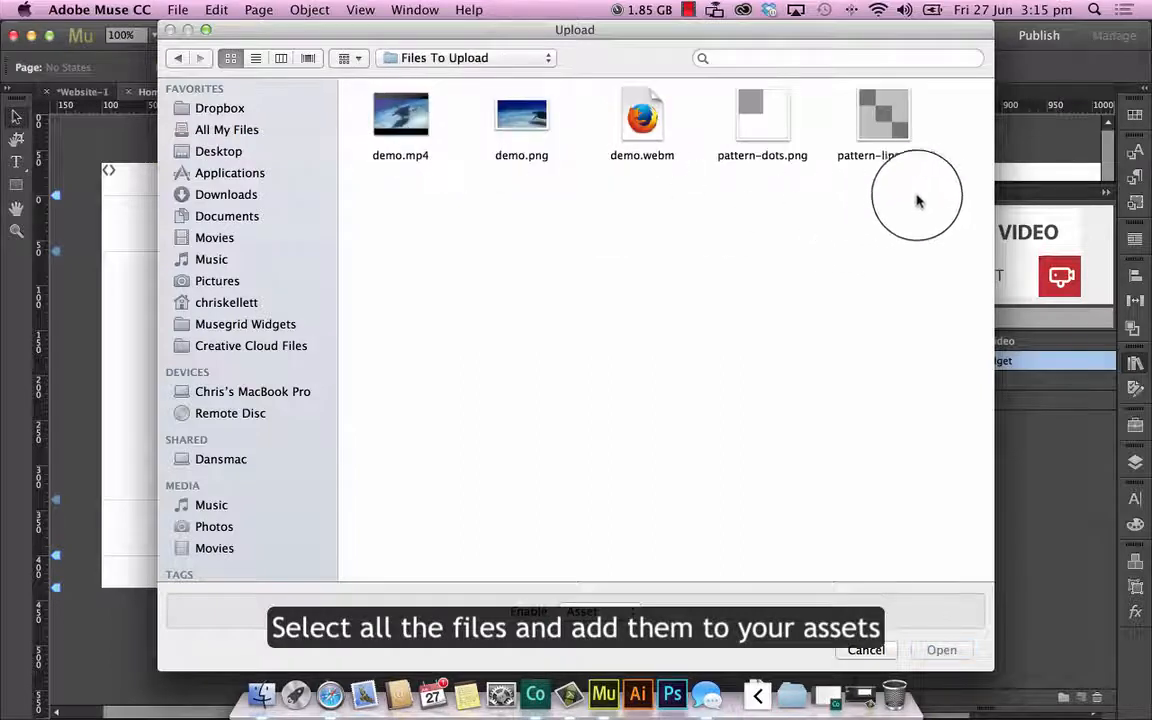
left_click_drag(918, 200, 355, 65)
left_click(944, 651)
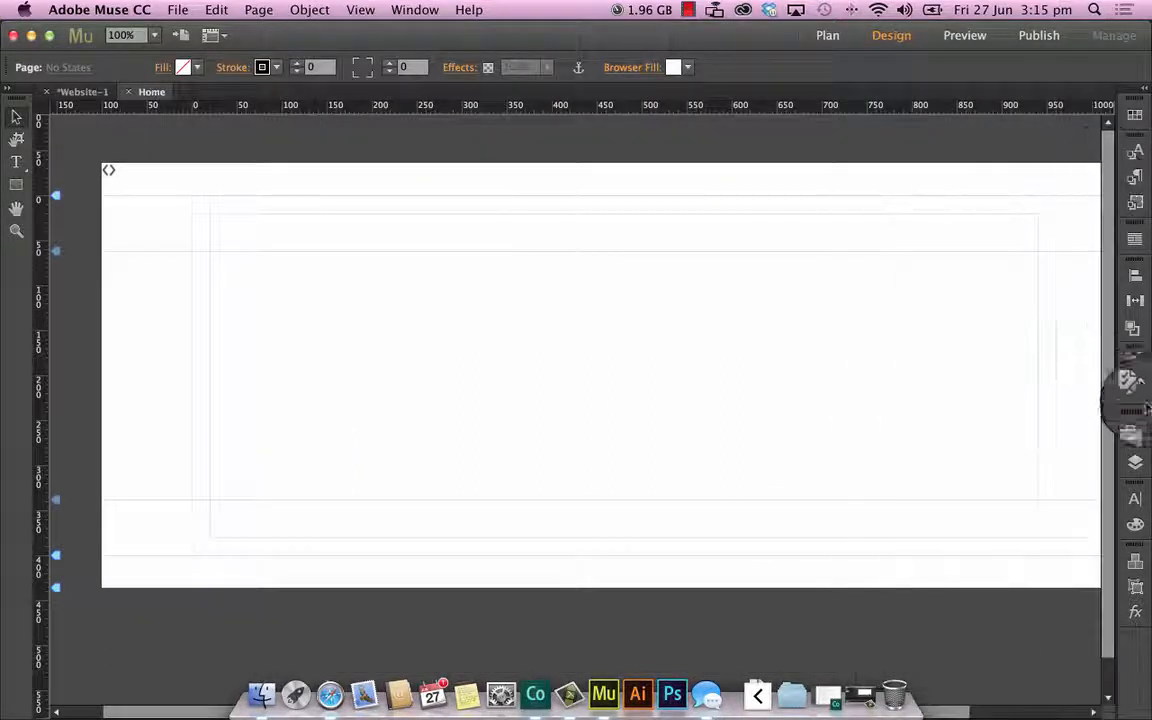
left_click(1134, 425)
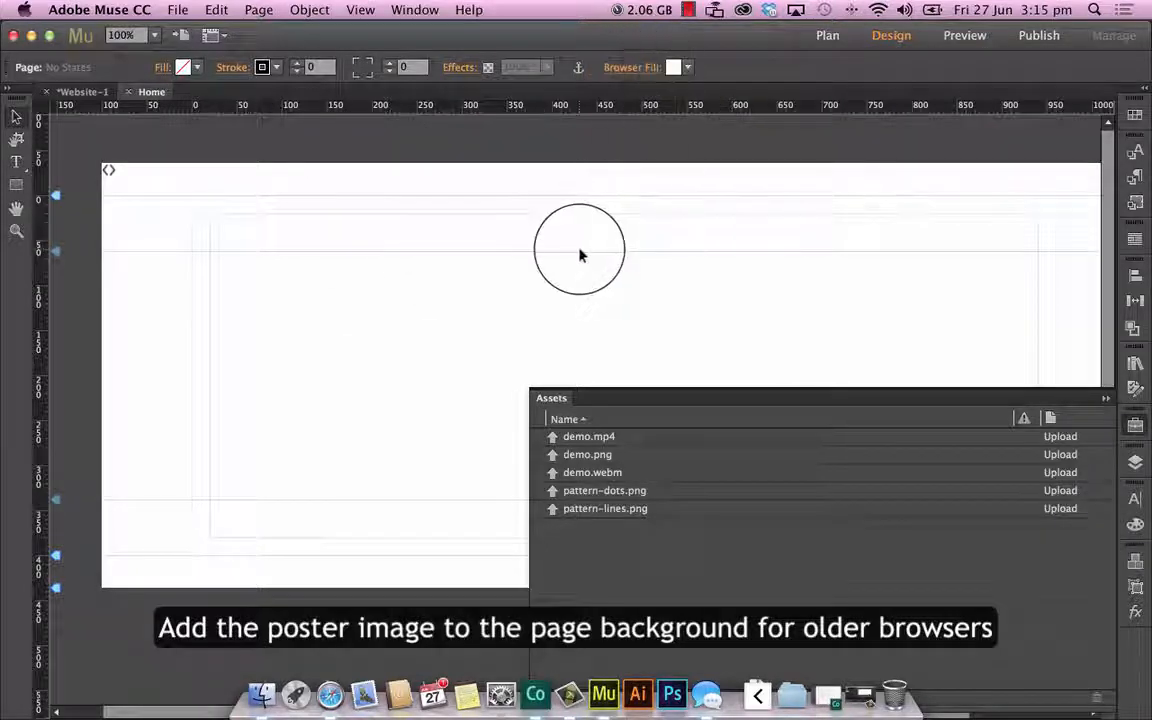
left_click(1106, 398)
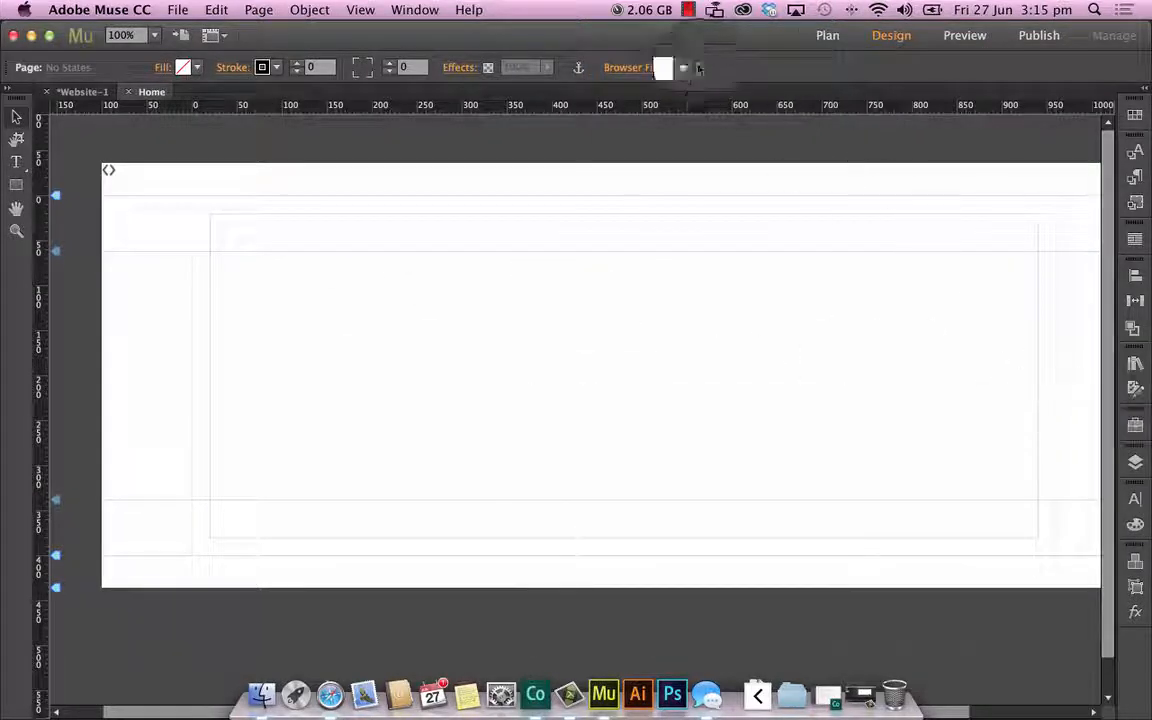
Add demo.png as the browser fill image of the Home page
left_click(627, 72)
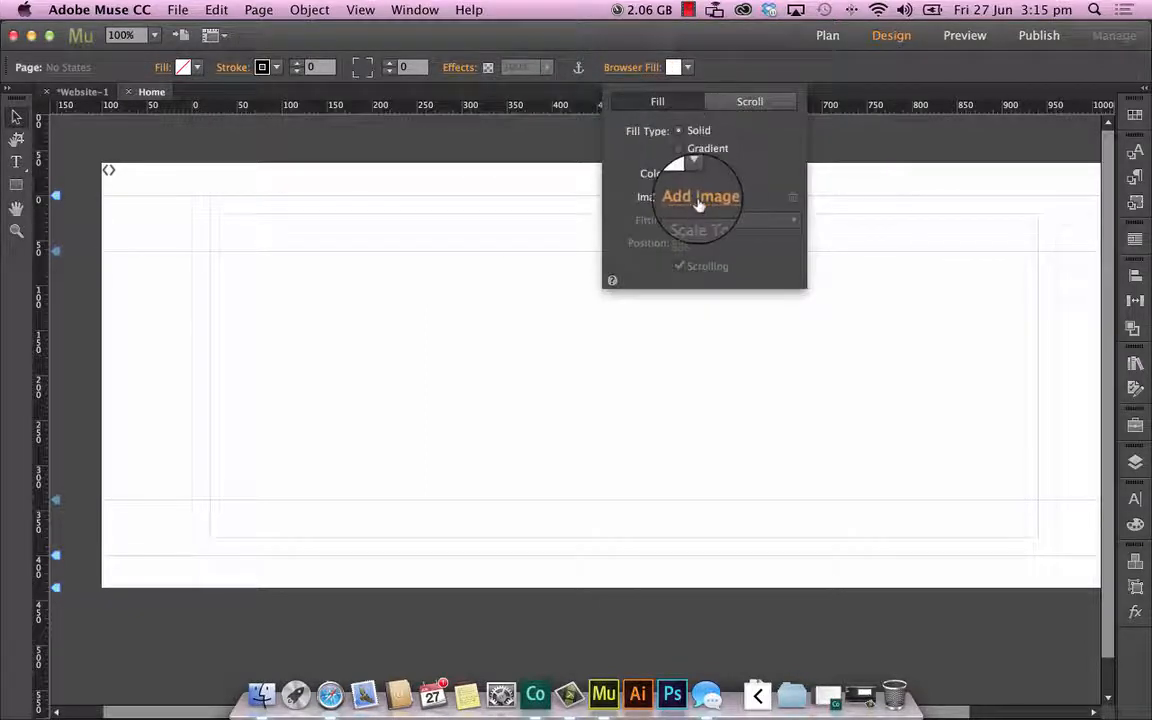
left_click(697, 198)
left_click(521, 147)
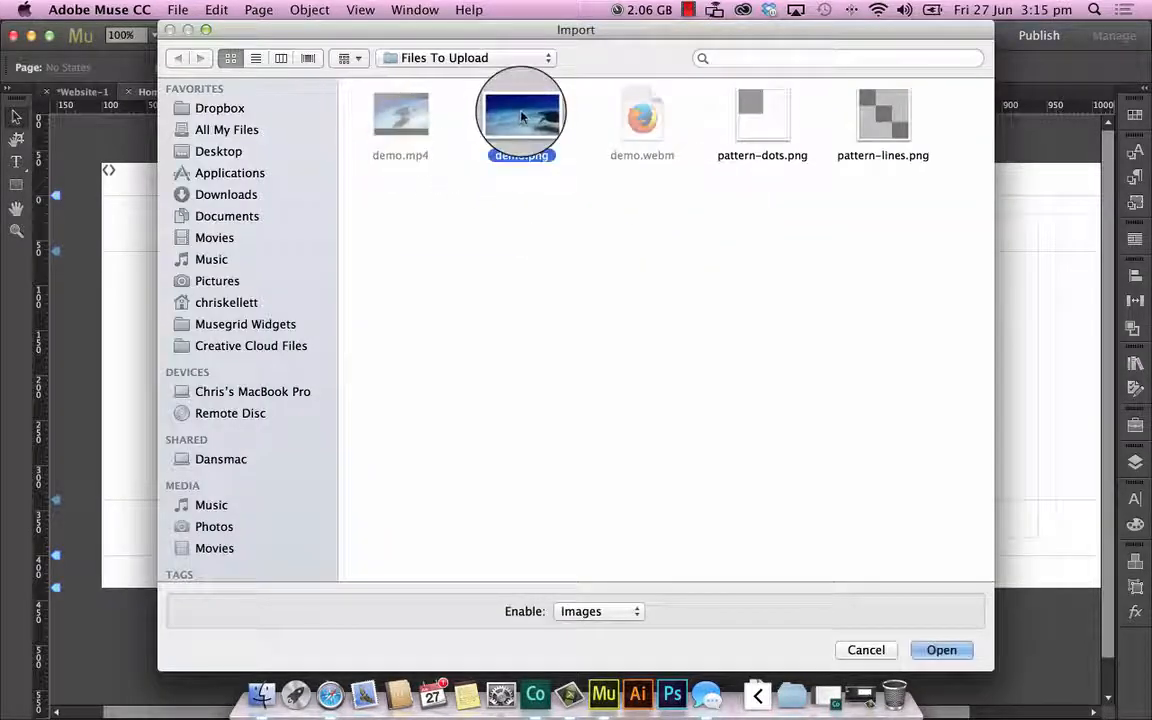
left_click(956, 650)
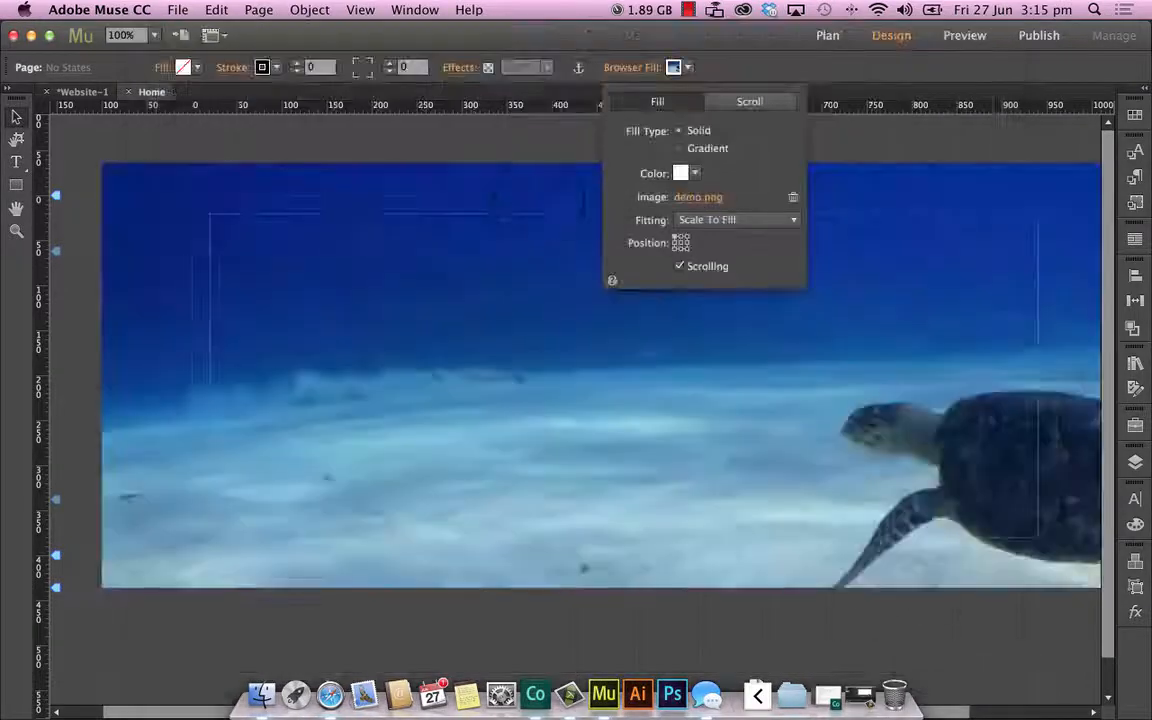
left_click(310, 150)
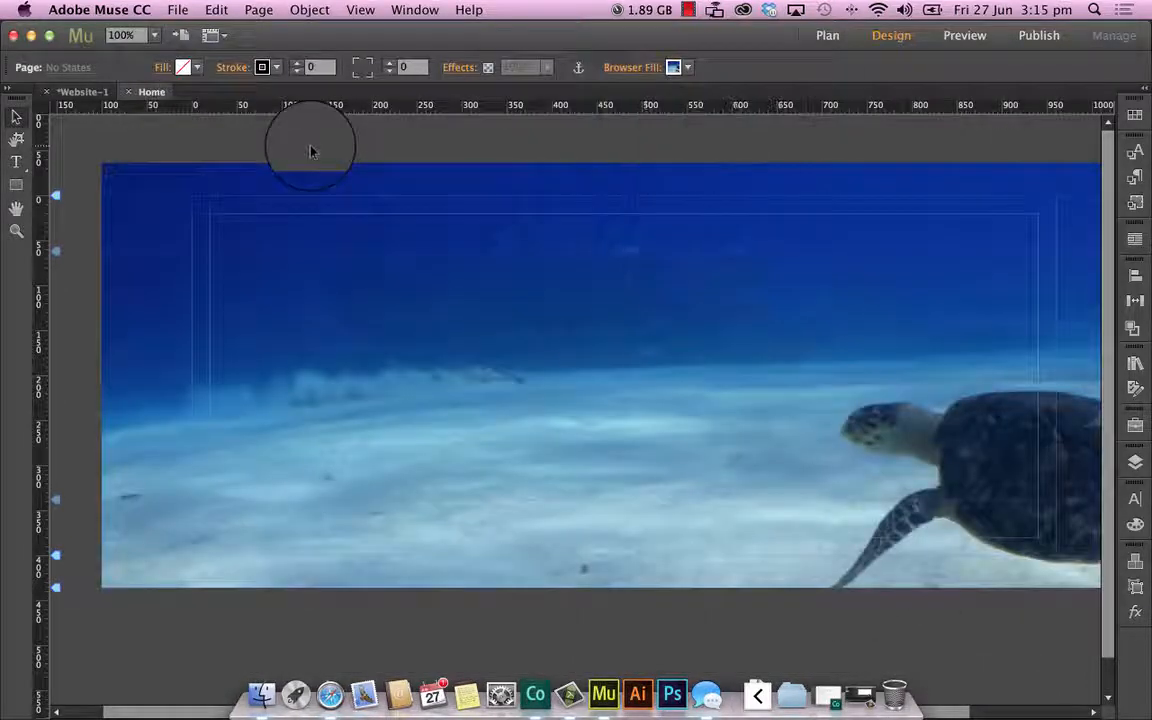
Set the browser fill image's position to the centre
left_click(673, 67)
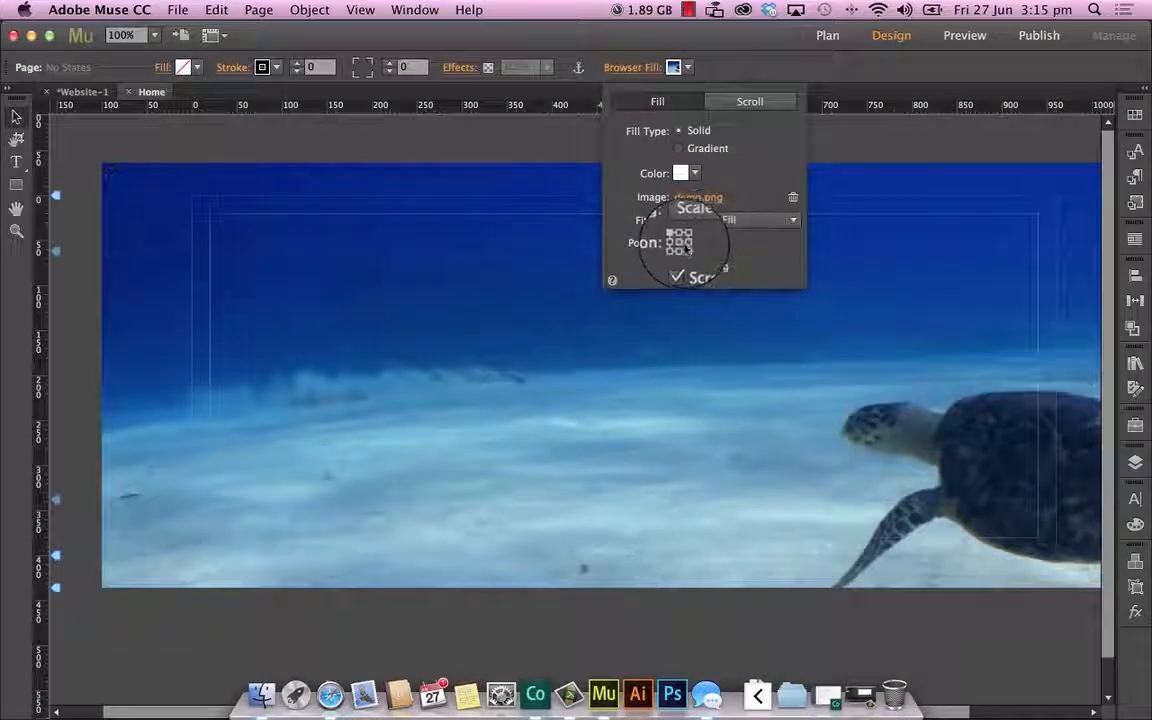
left_click(686, 247)
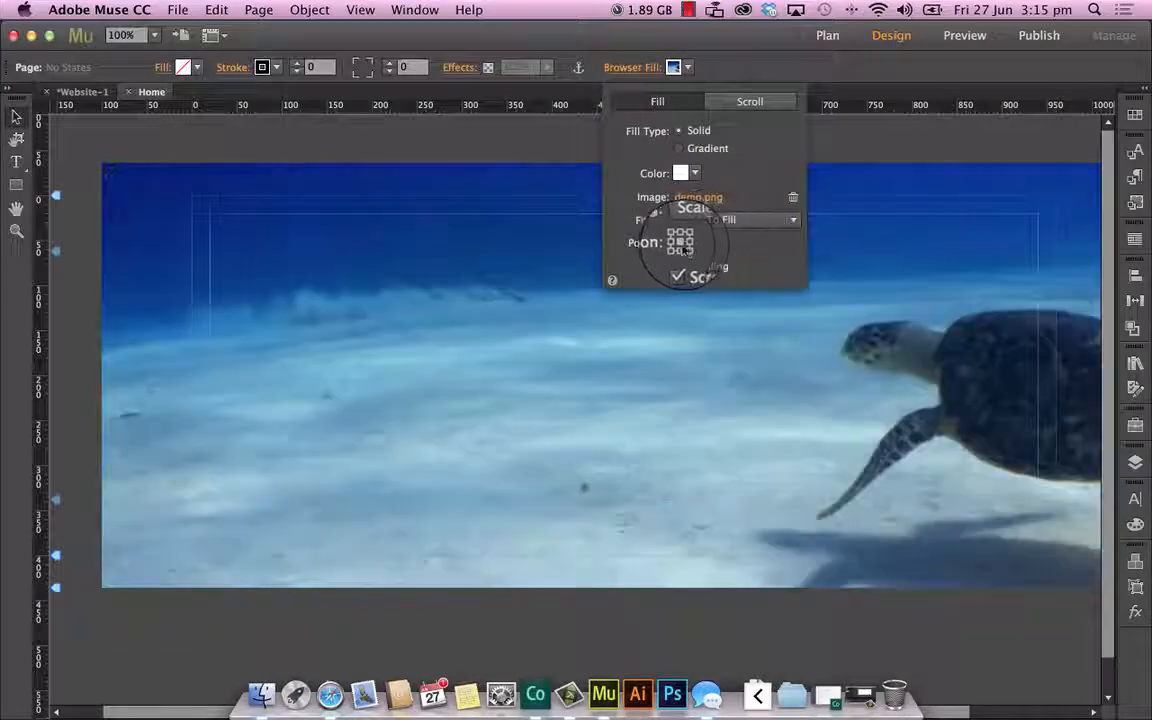
left_click(422, 152)
Preview the page to check the fullscreen background video, and close the preview
left_click(313, 278)
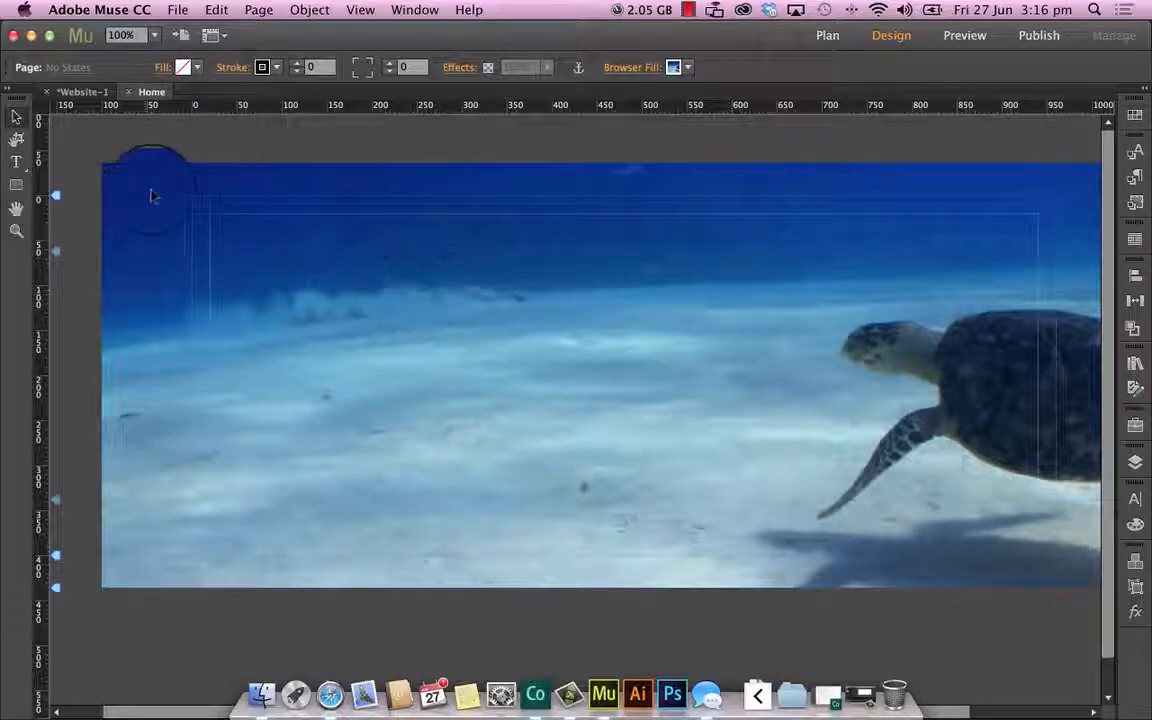
left_click(951, 37)
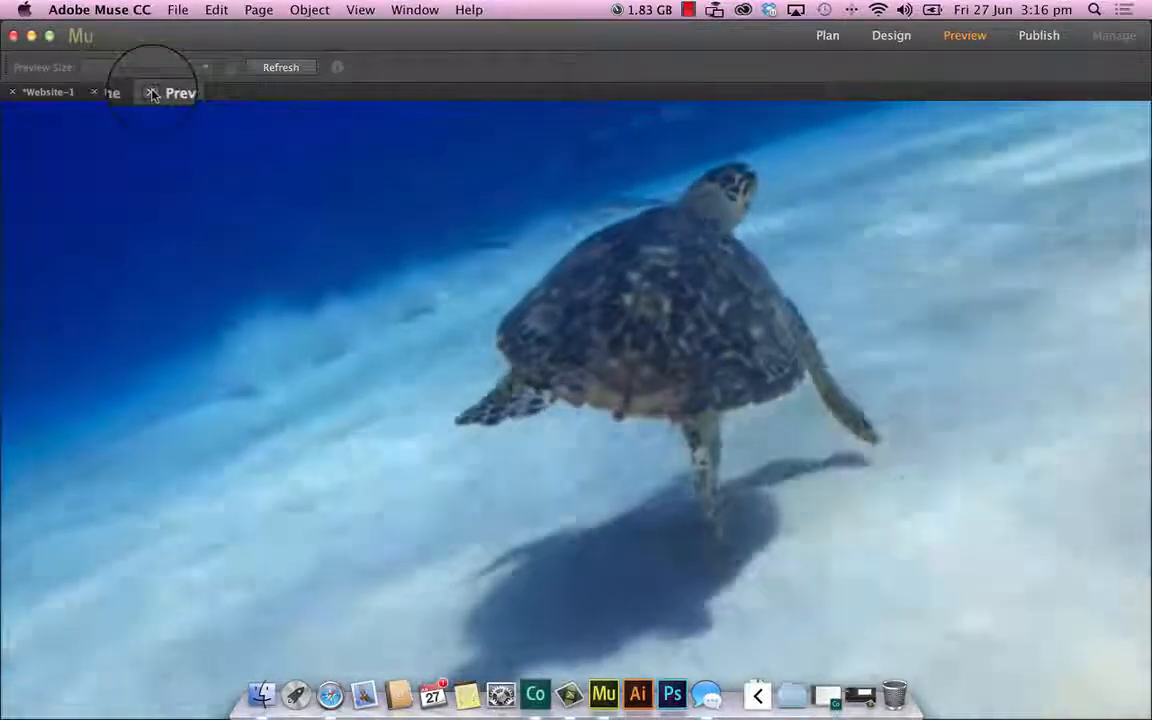
left_click(152, 93)
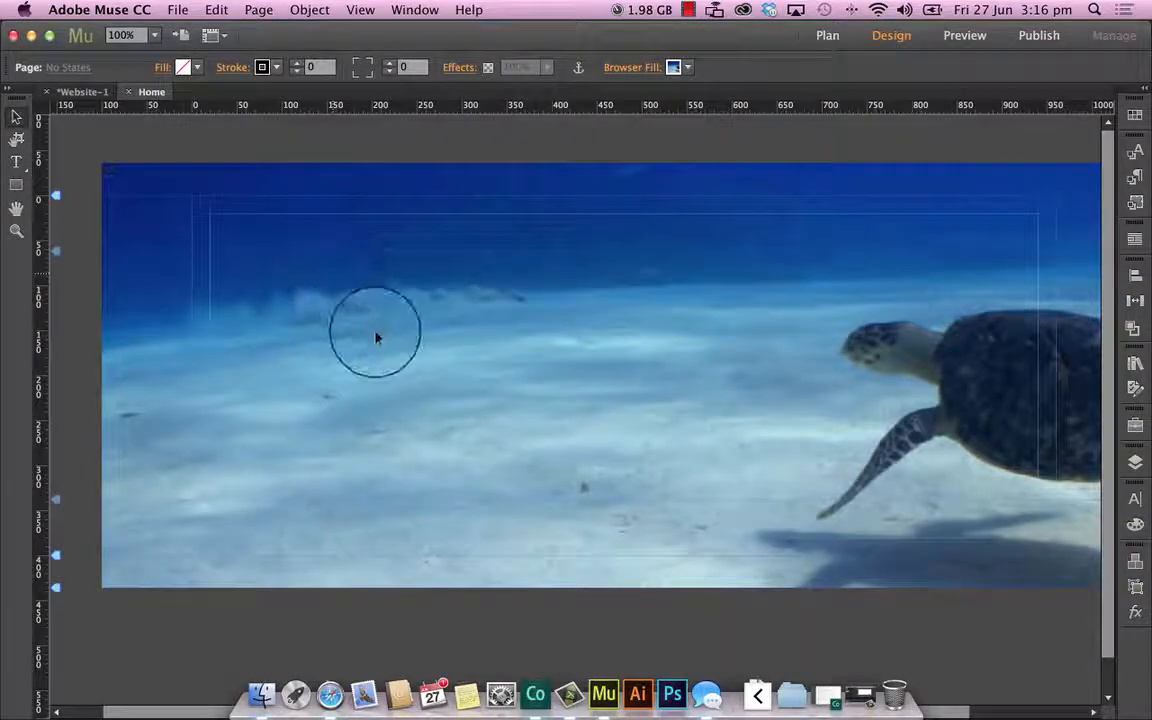
Fill the Home page area with white and round all four of its corners with a radius of 10
left_click(183, 67)
left_click(423, 93)
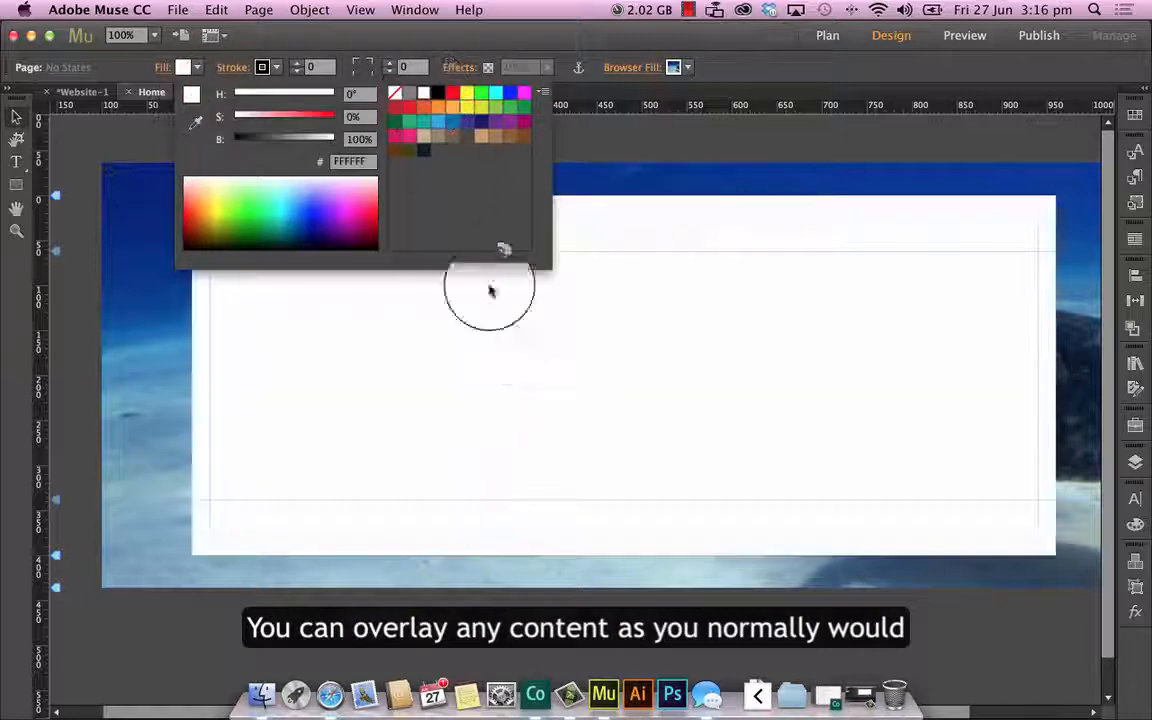
left_click(355, 62)
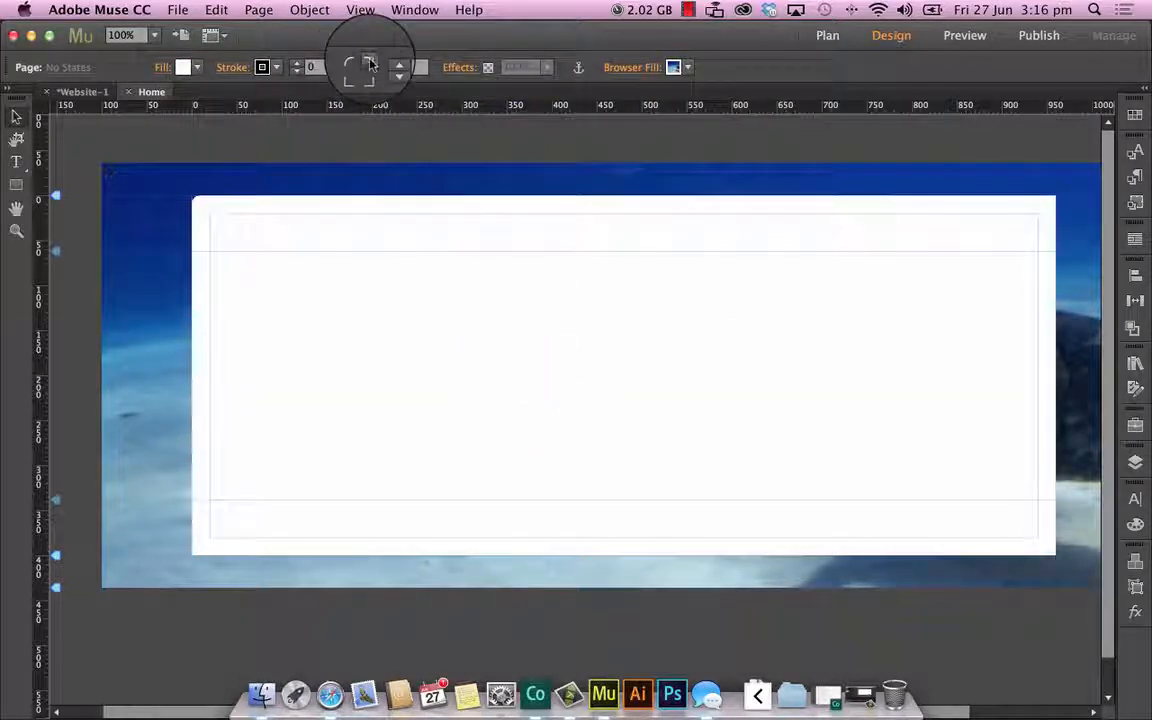
left_click(369, 62)
left_click(369, 74)
left_click(355, 75)
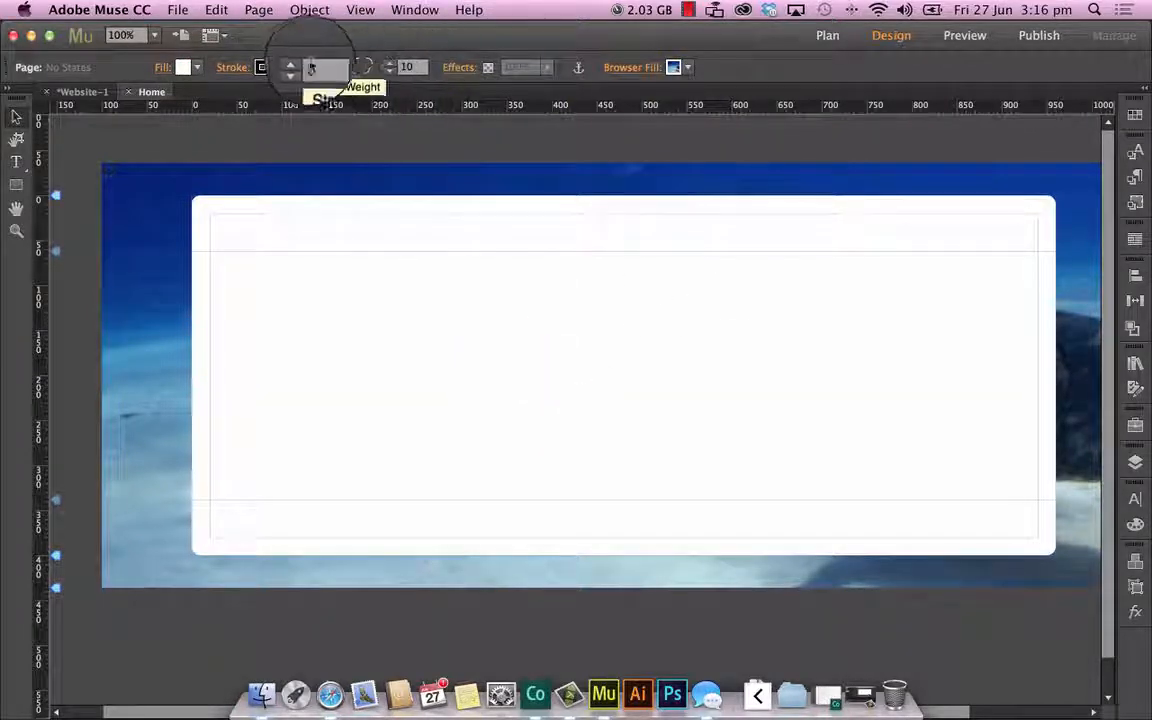
Lower the opacity of the page's white fill to make it semi-transparent over the background image
left_click(162, 74)
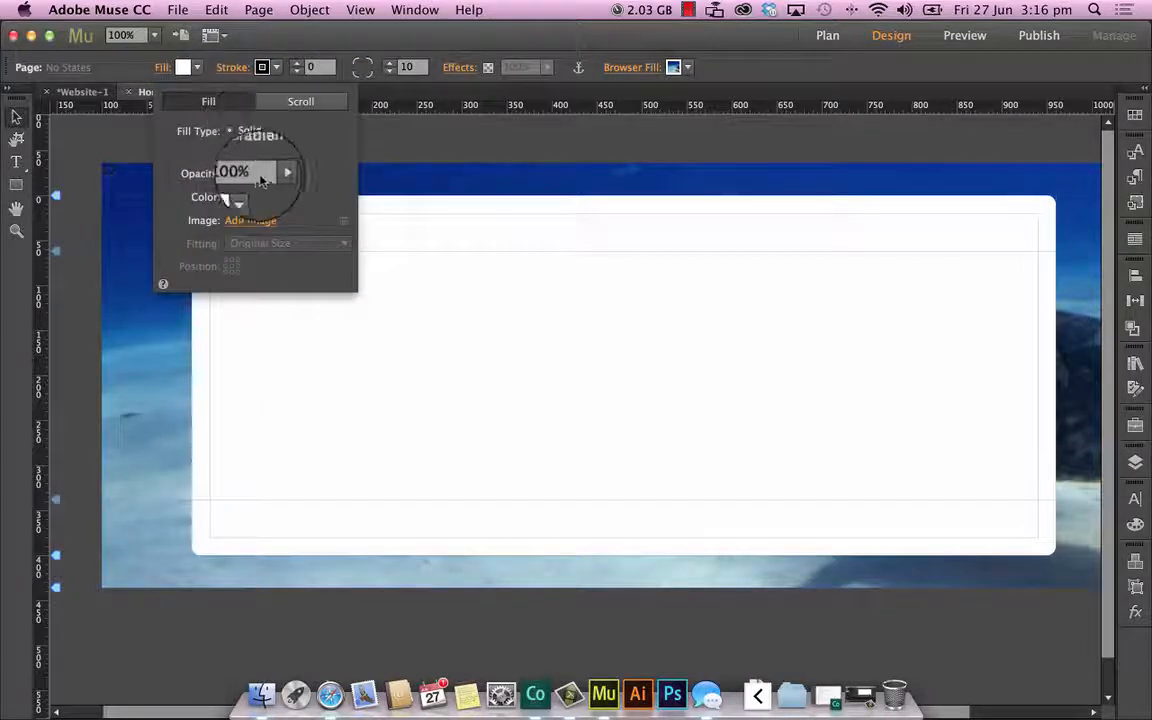
left_click_drag(278, 192, 232, 193)
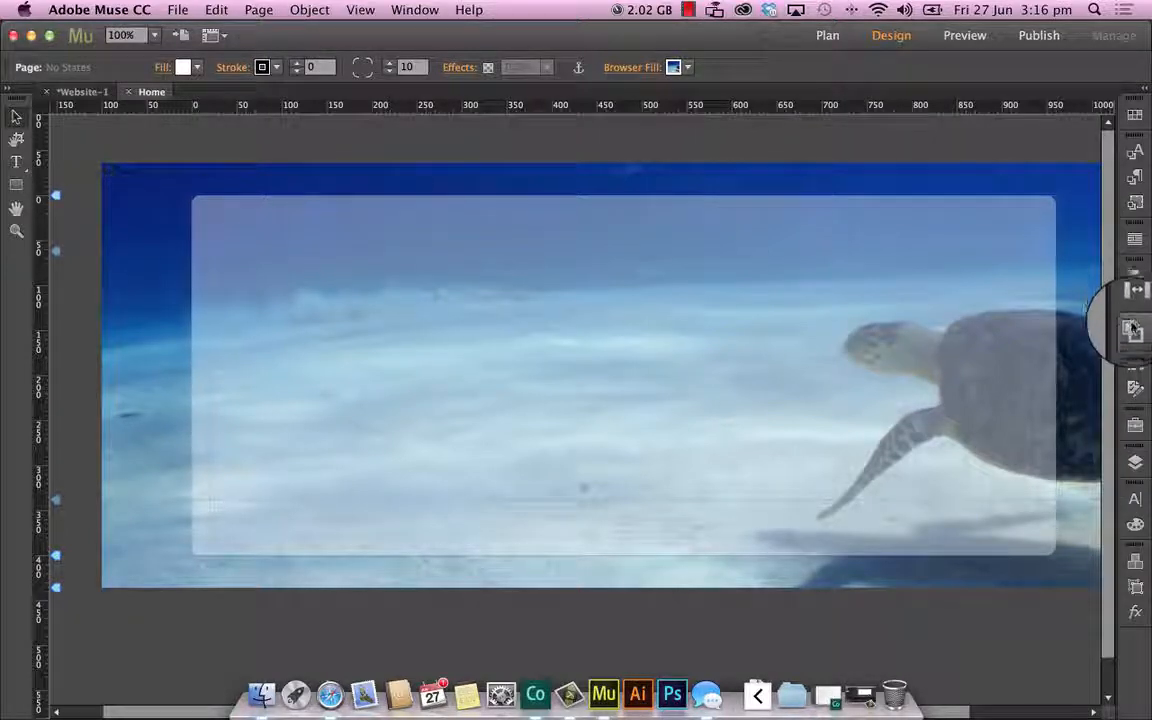
Add the Video Title sample content from the library to the page and position it near the page's centre
left_click(1136, 366)
left_click(922, 399)
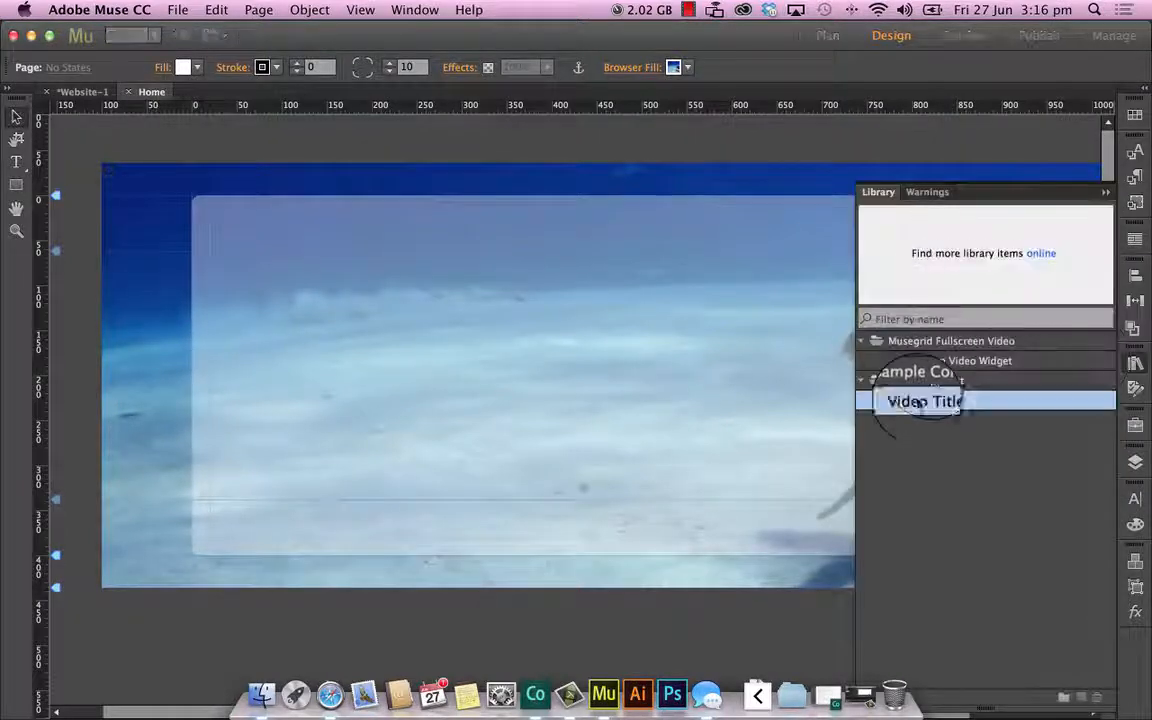
left_click_drag(1008, 262, 460, 337)
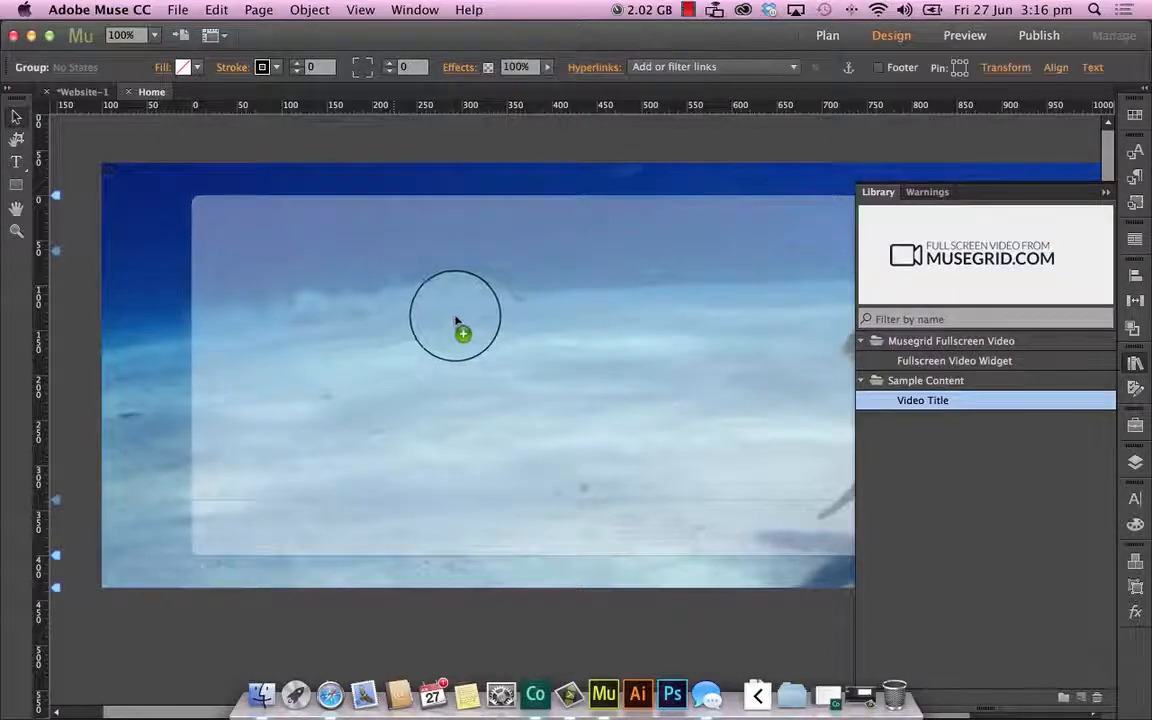
left_click(423, 168)
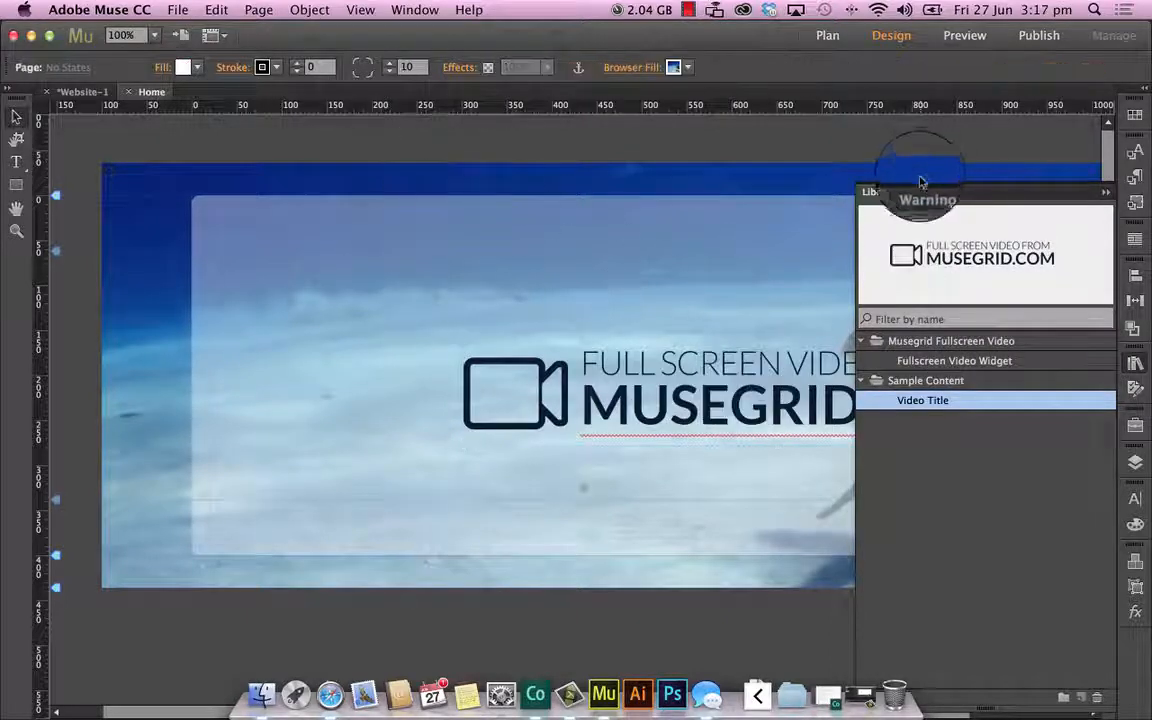
left_click(1105, 191)
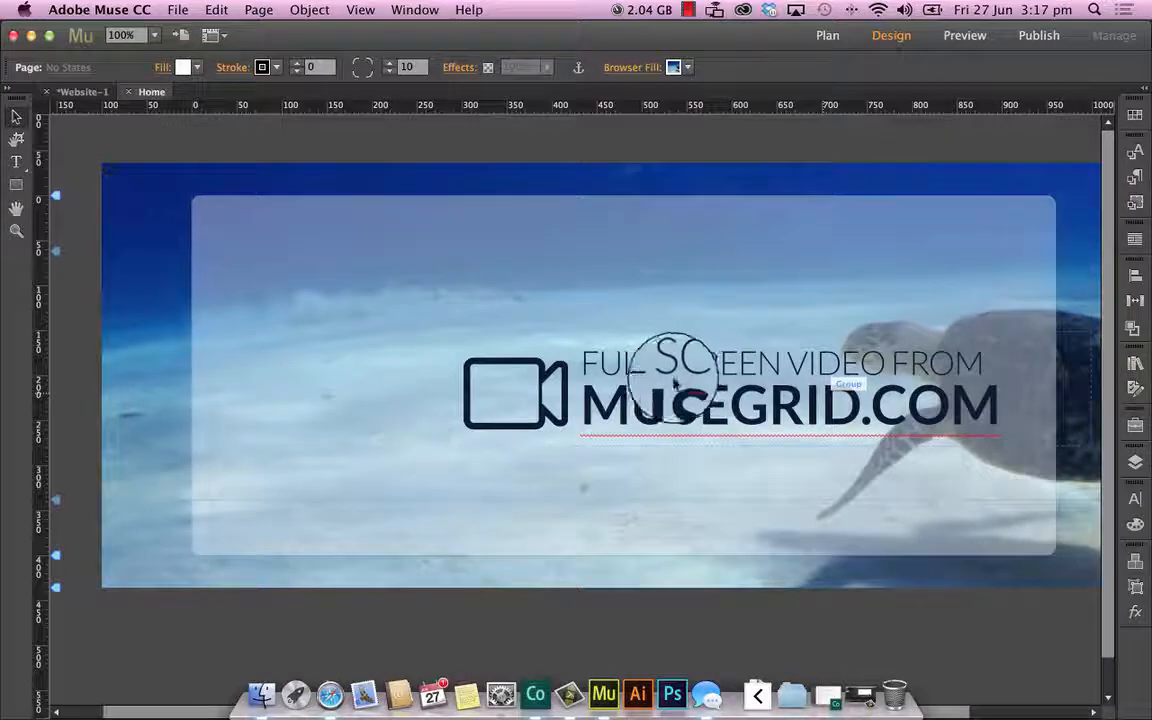
left_click_drag(674, 345, 656, 385)
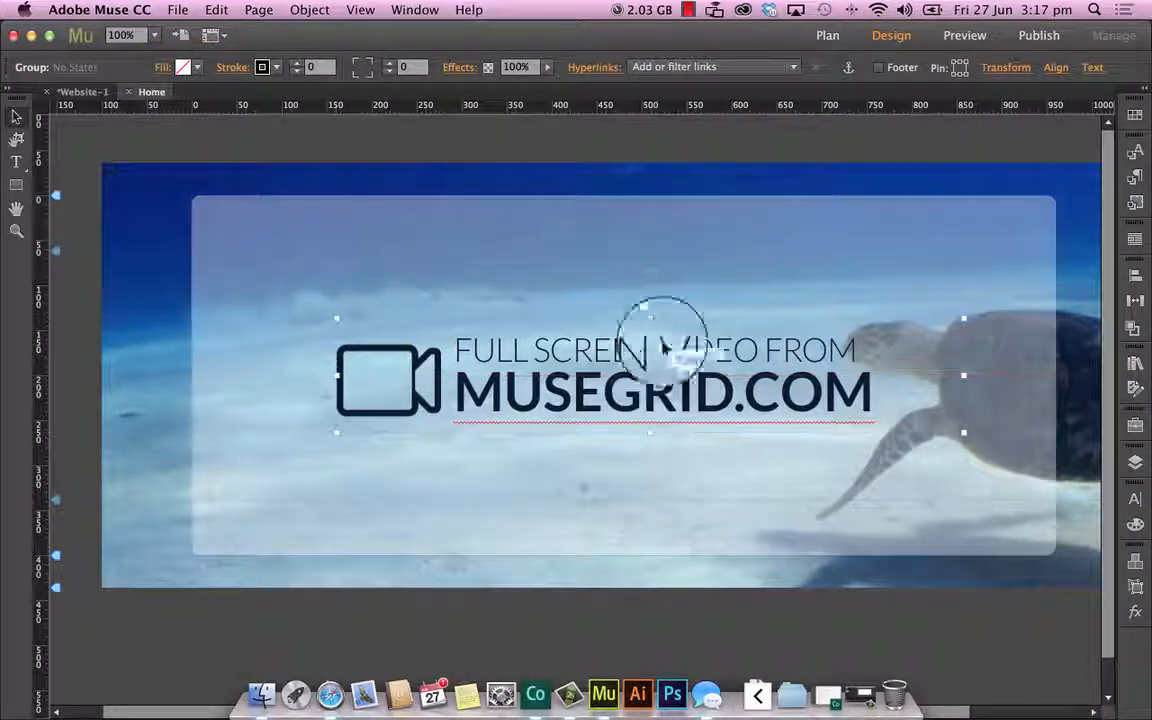
left_click(268, 292)
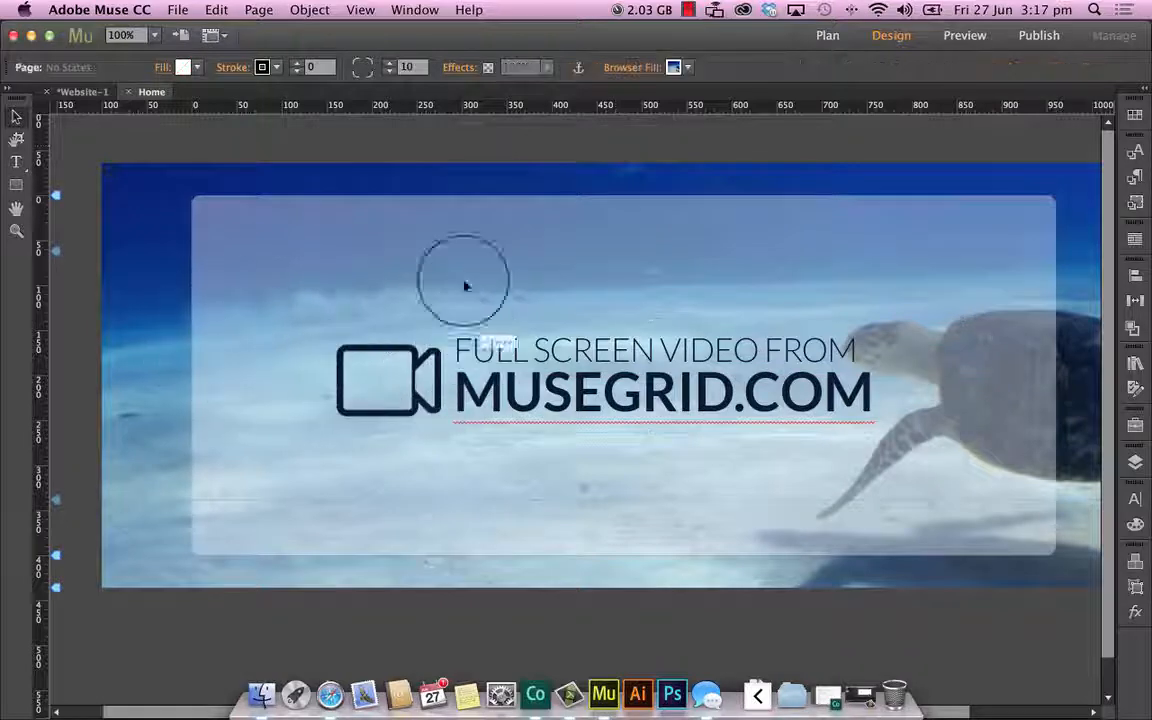
Preview the Home page in the browser, resize the window to check the overlaid content, and close the preview
left_click(178, 10)
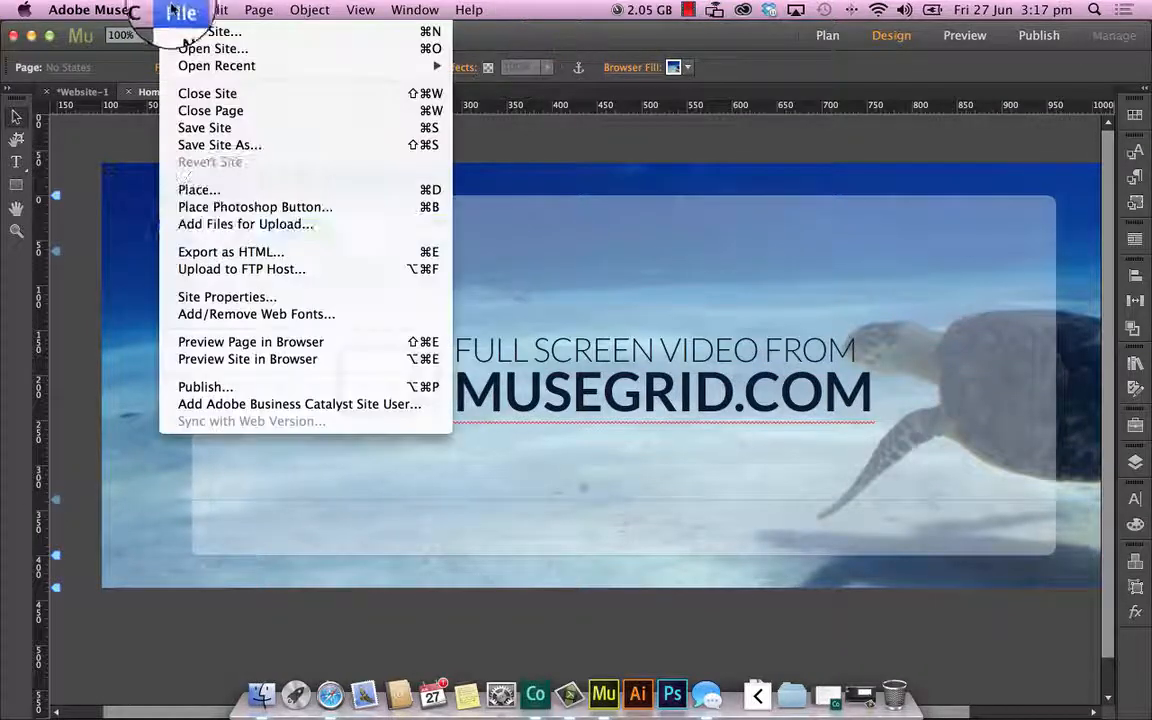
left_click(250, 346)
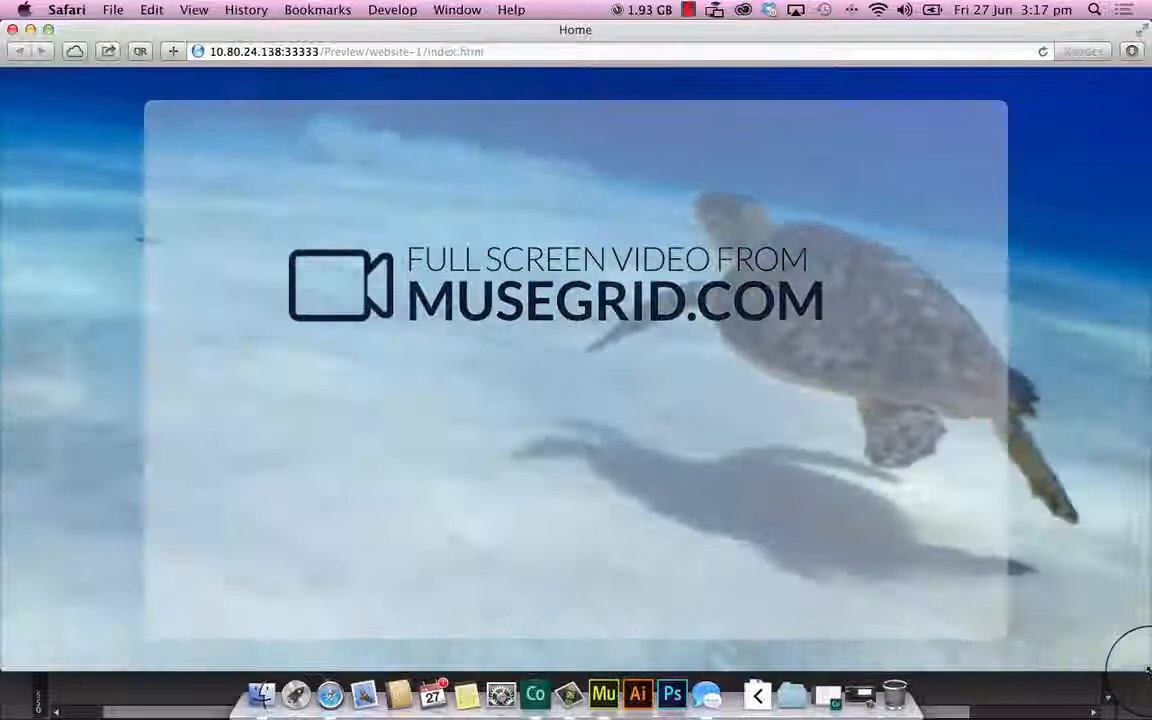
left_click_drag(1146, 668, 1133, 635)
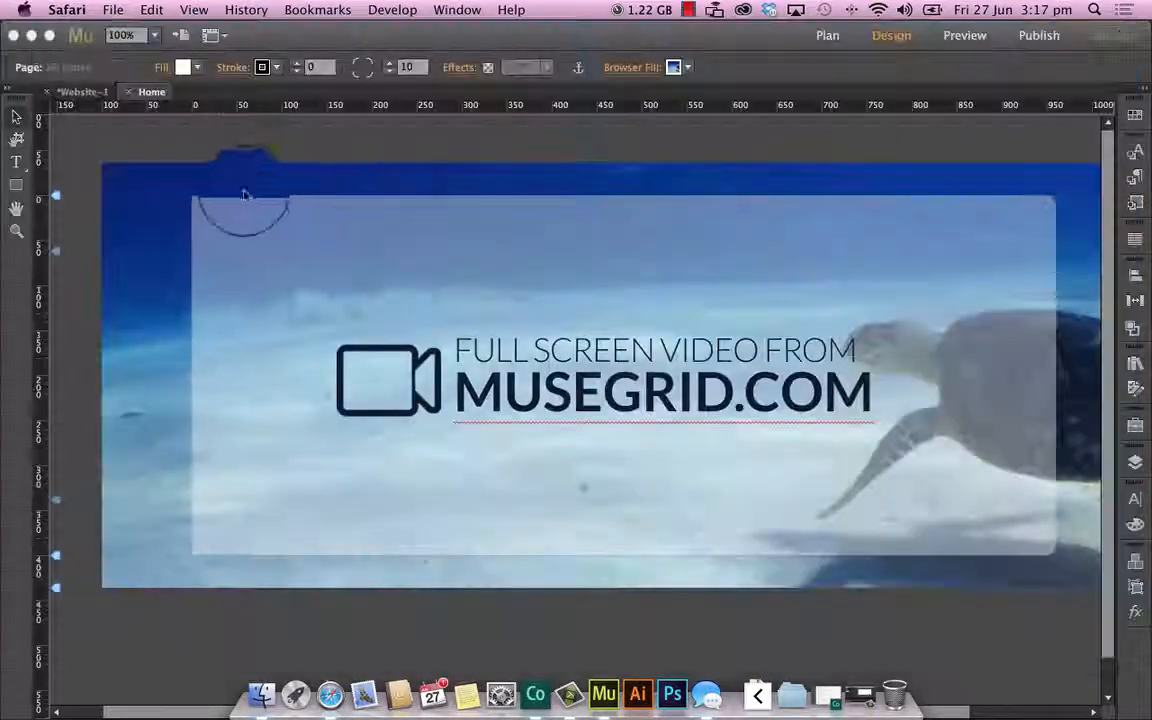
left_click(12, 29)
Mute the audio in the options of the Full Screen Background Video widget
left_click(138, 179)
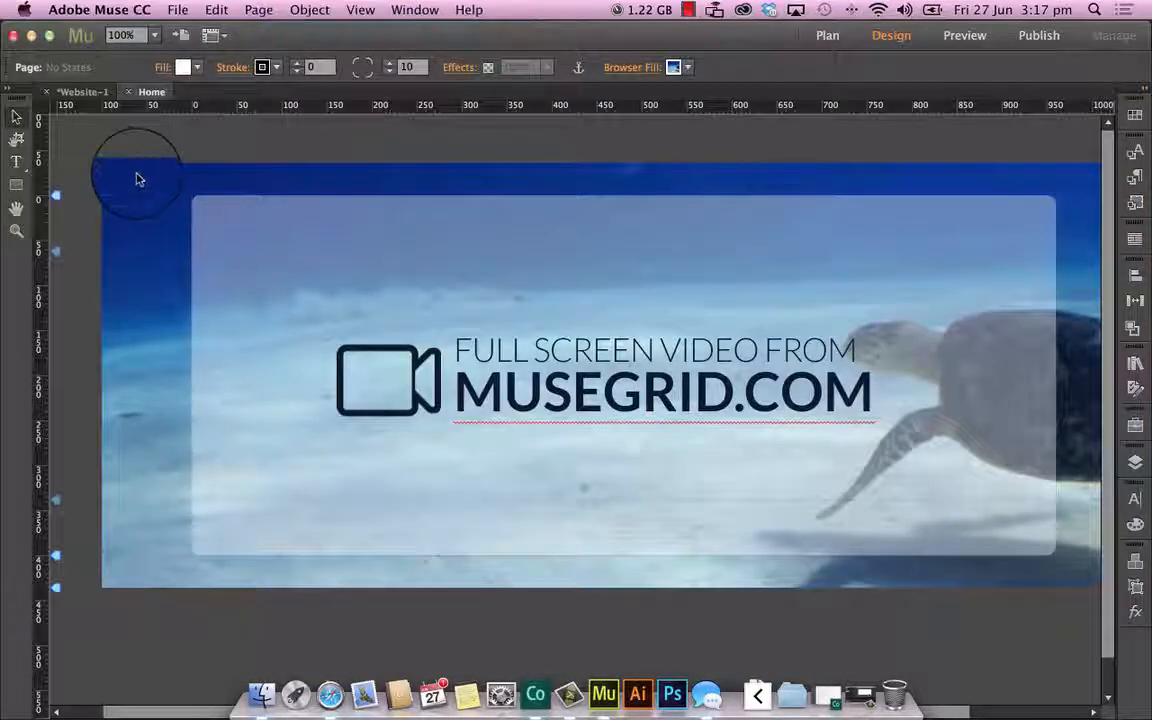
left_click(117, 176)
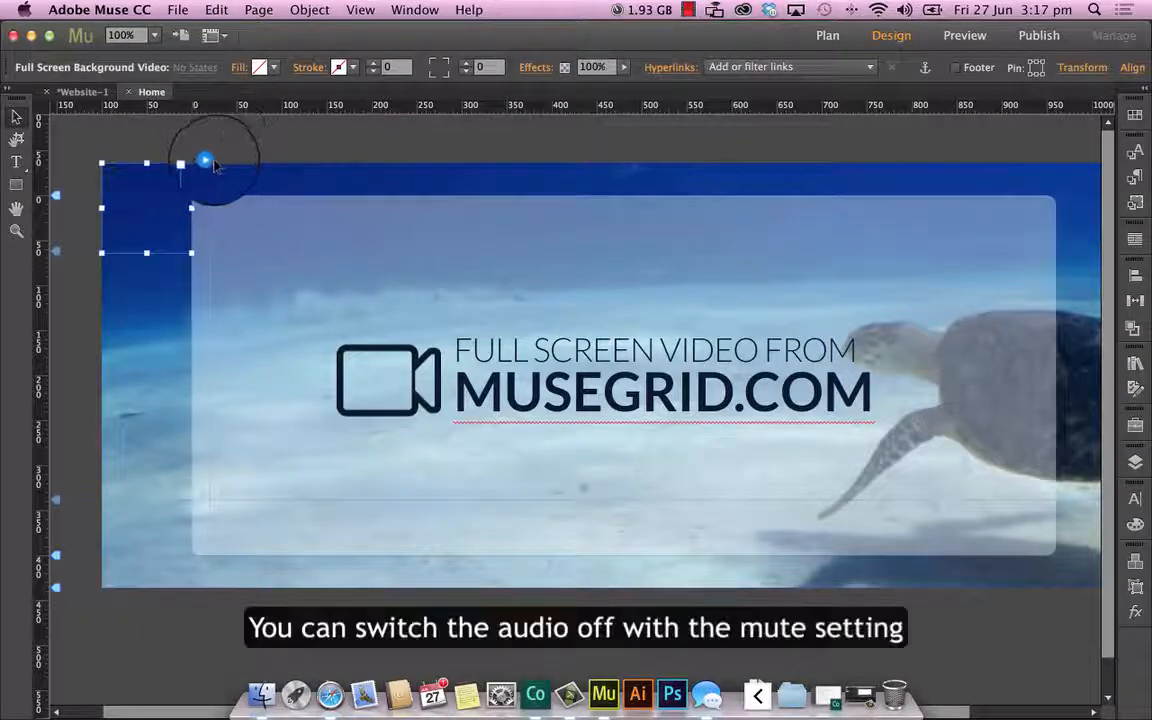
left_click(216, 162)
left_click(208, 165)
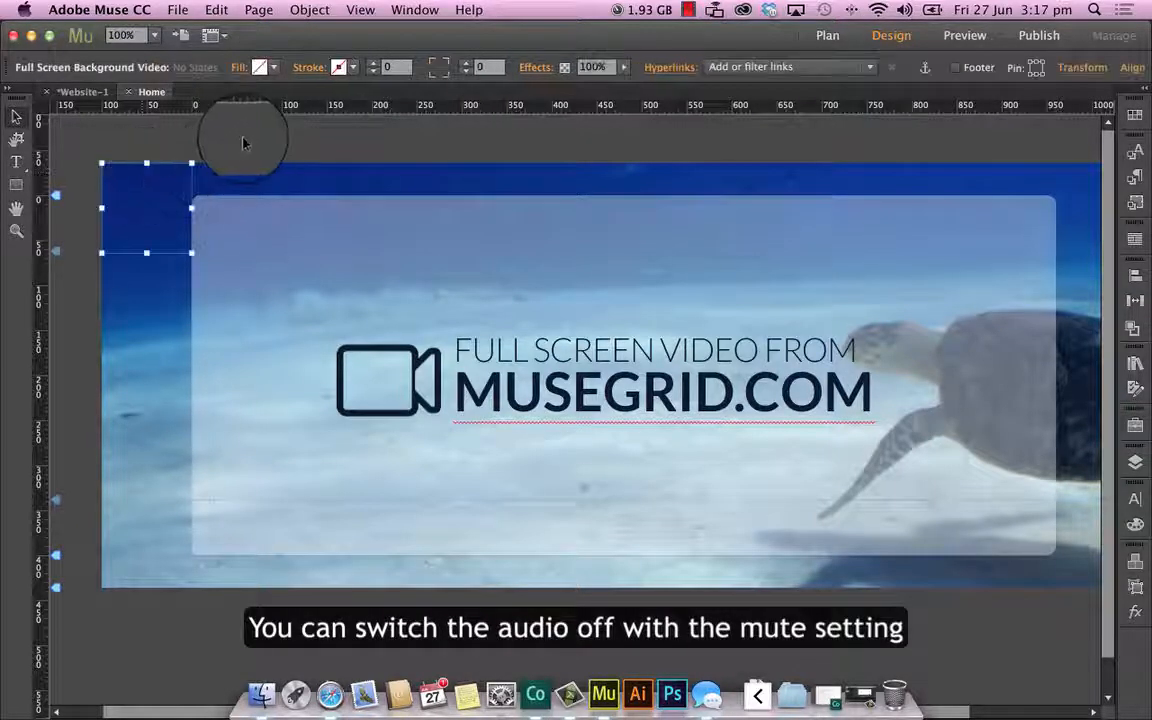
left_click(207, 160)
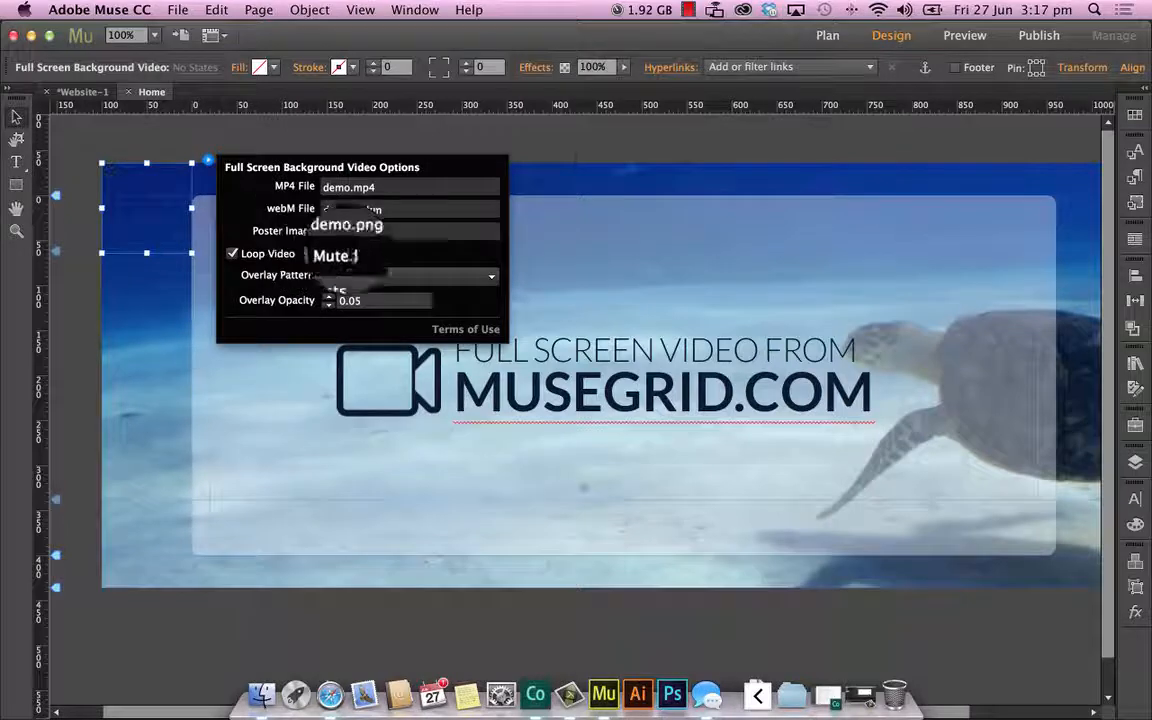
Preview the Home page in the browser again to check the muted background video
left_click(178, 10)
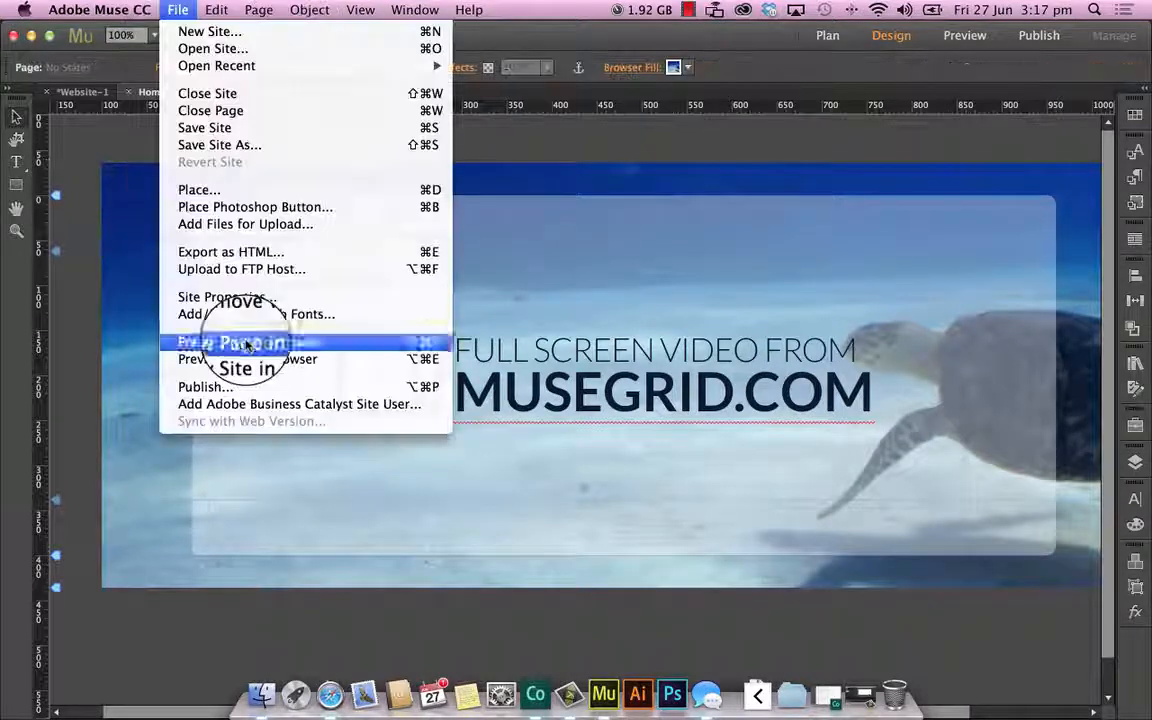
left_click(225, 342)
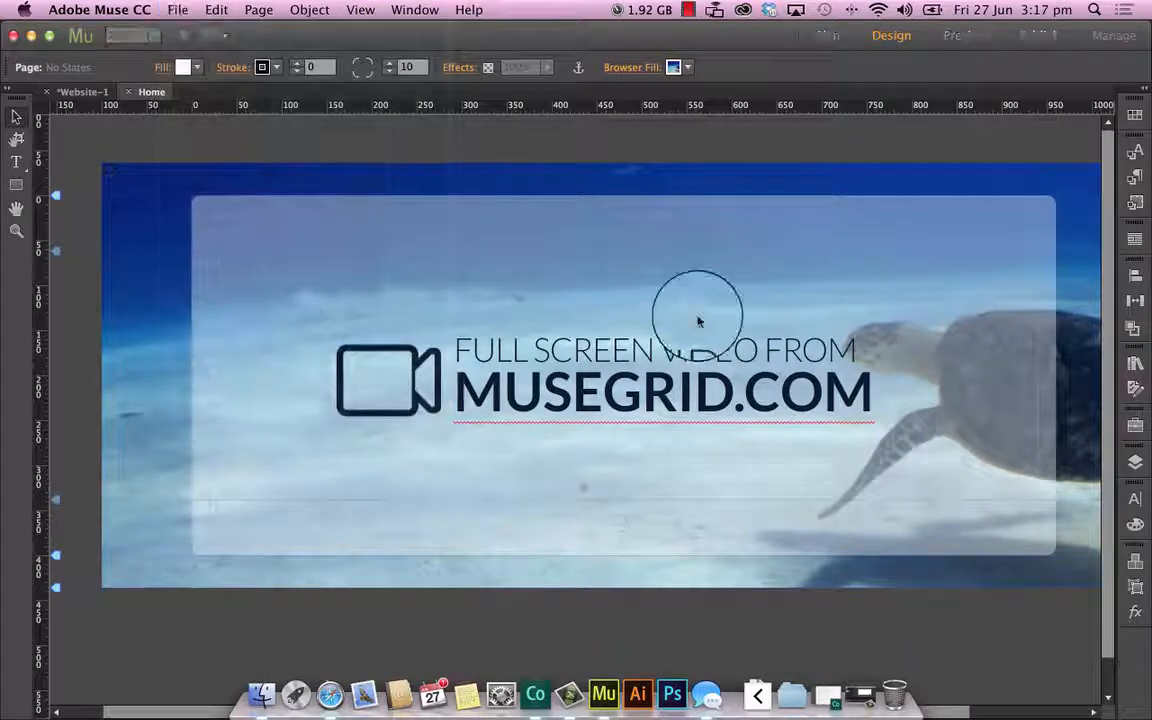